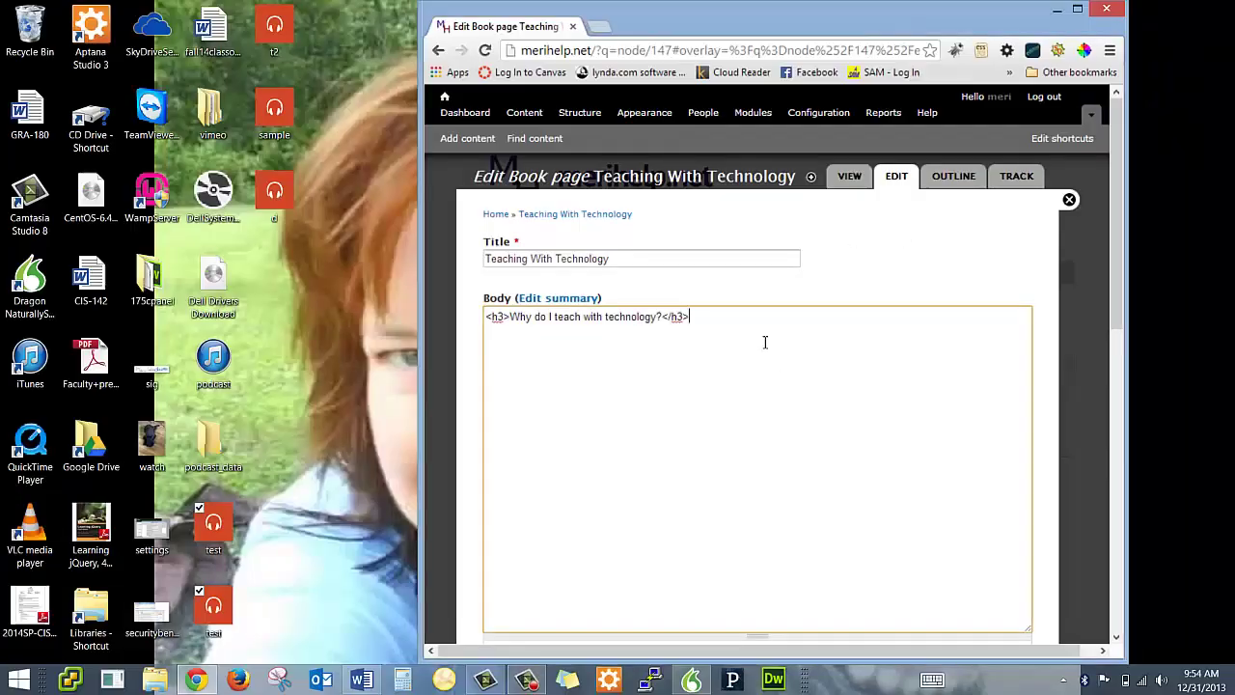
Start Dragon, move the DragonBar lower on the desktop, and turn the microphone on.
click(704, 680)
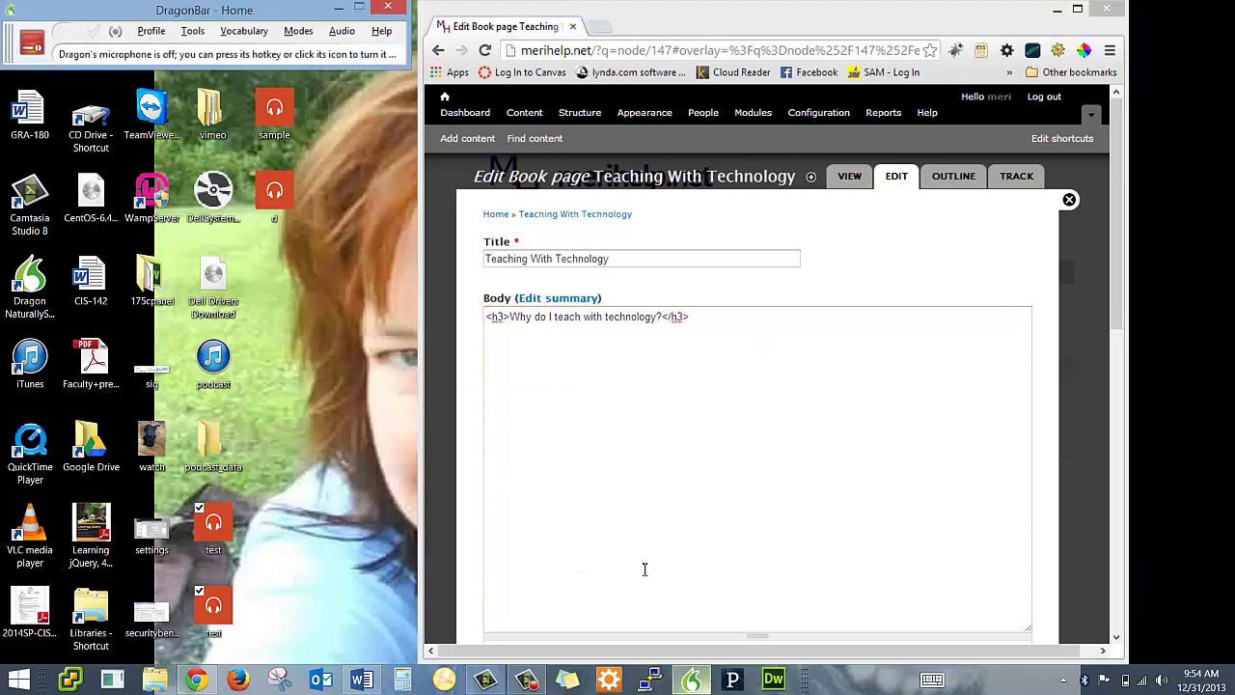
drag(269, 18, 259, 129)
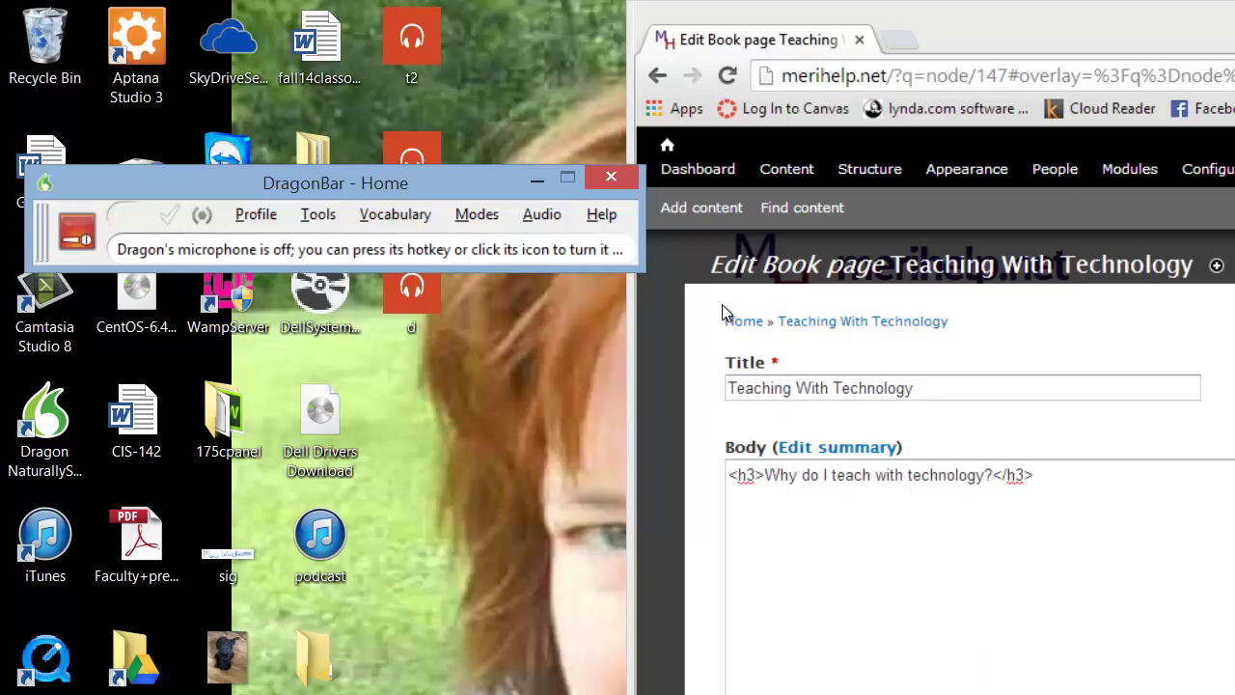
key(KP_Add)
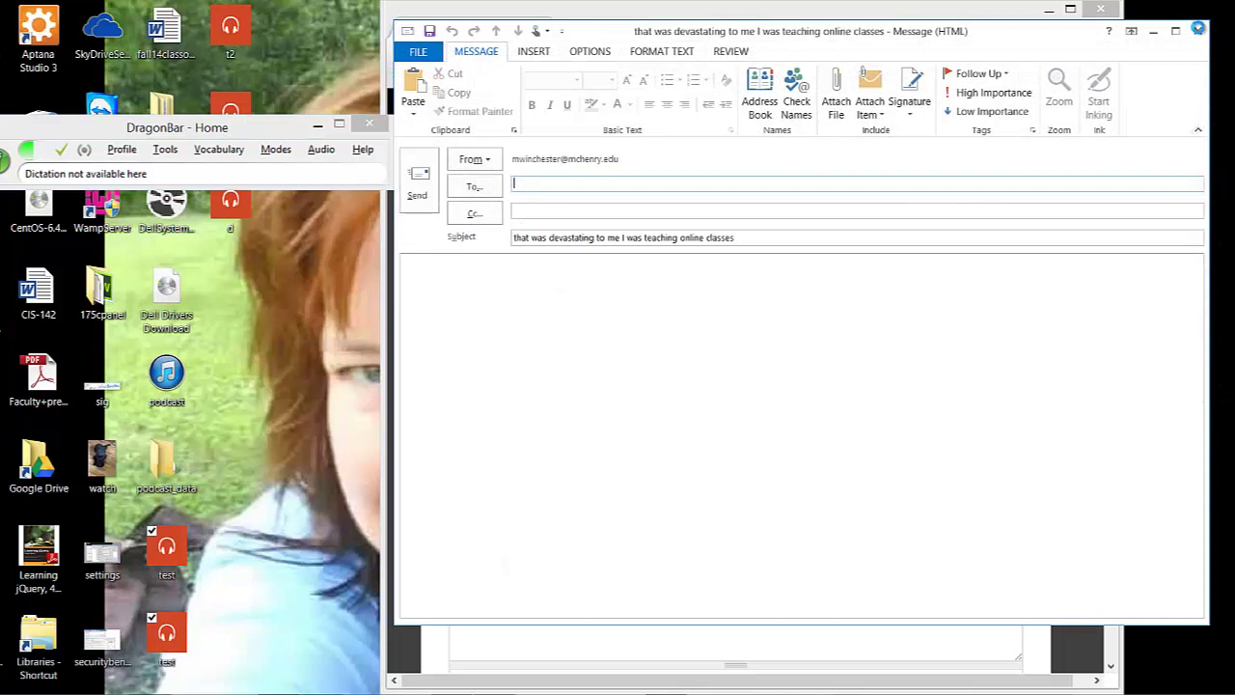
Close the stray Outlook email with the dictated subject, choosing Yes to save it.
click(1197, 31)
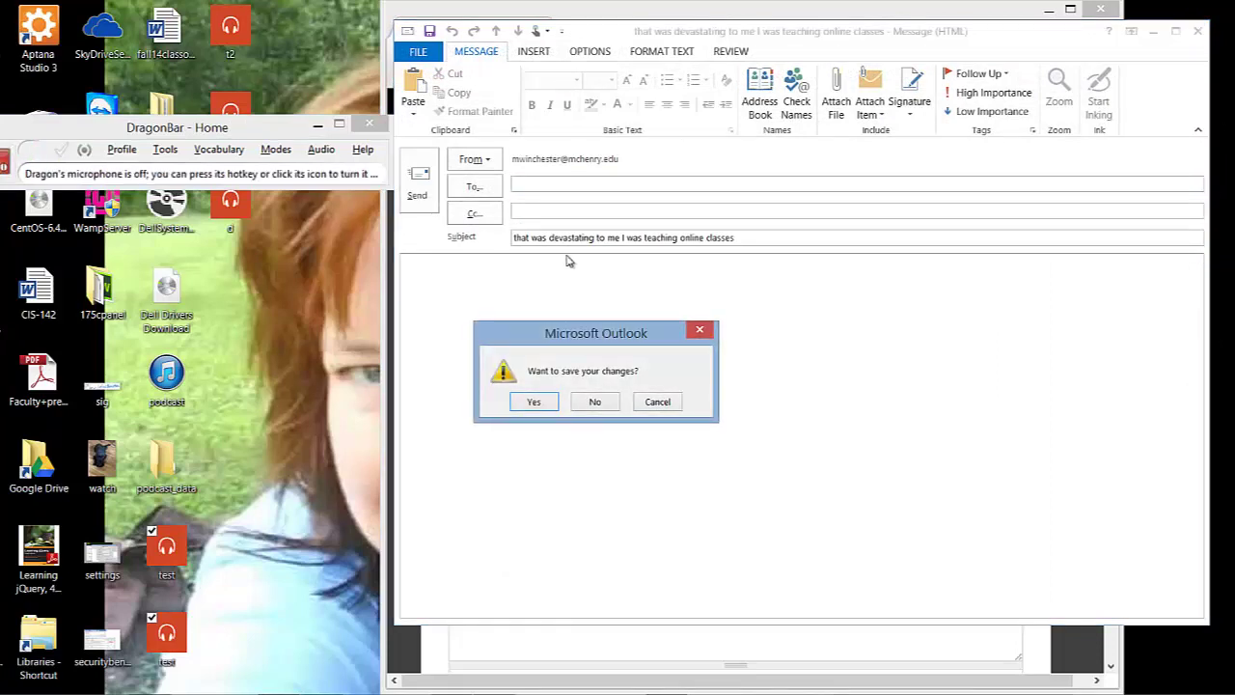
click(660, 405)
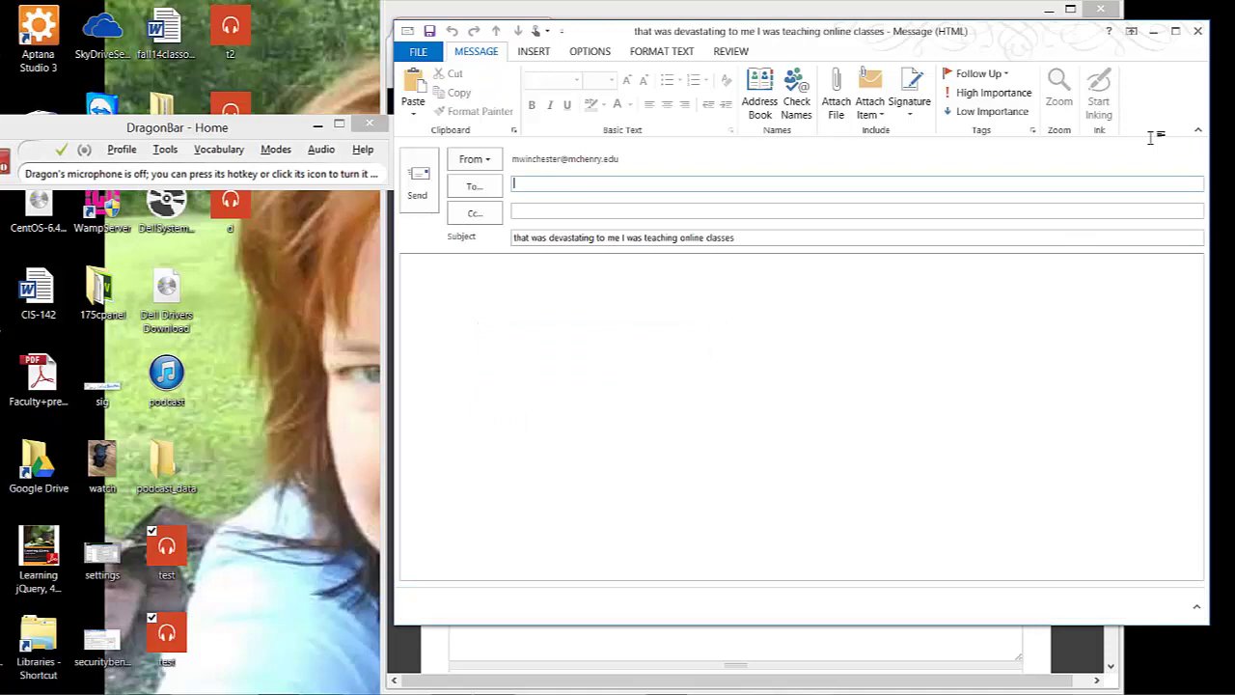
click(1197, 31)
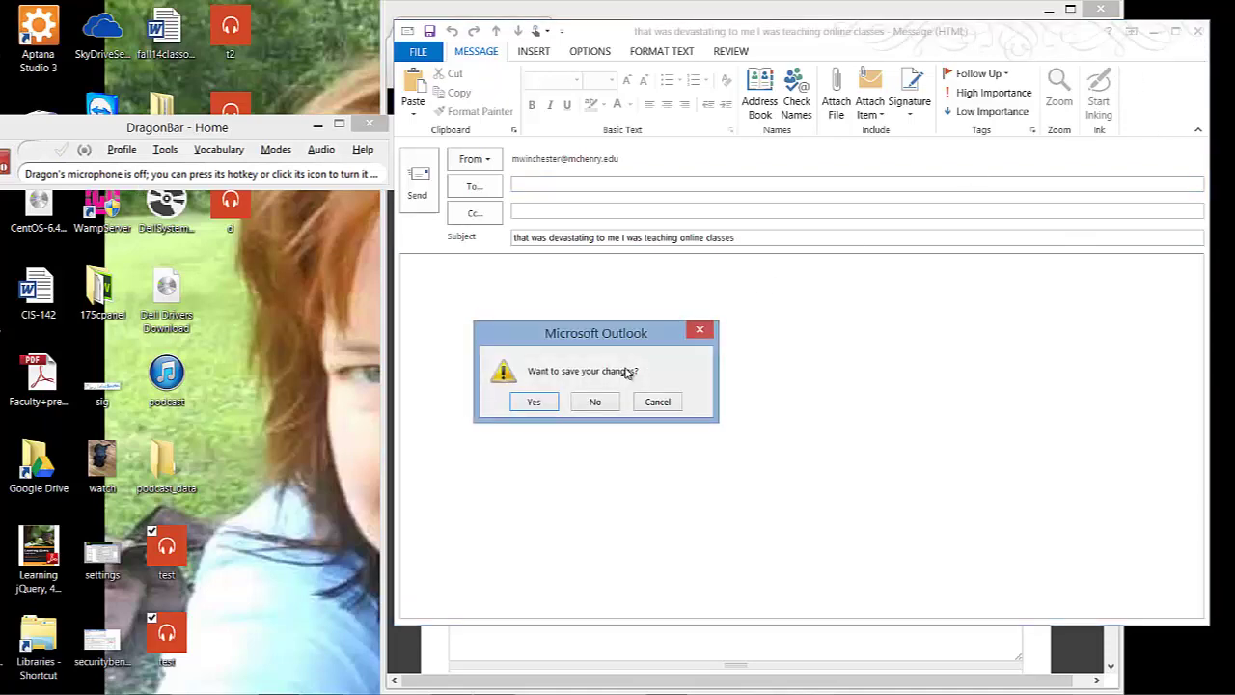
click(529, 403)
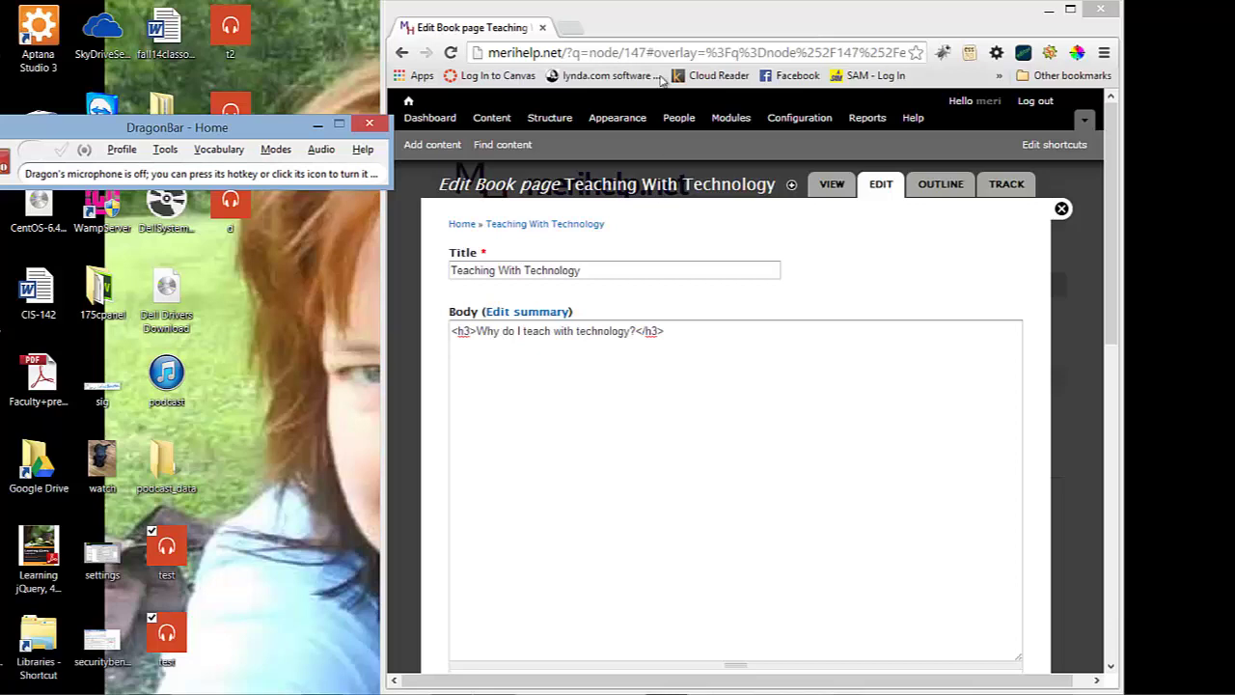
Search amazon.com for 'dragon dictacte' in a new tab, then return to the Drupal editor tab.
click(579, 34)
click(577, 32)
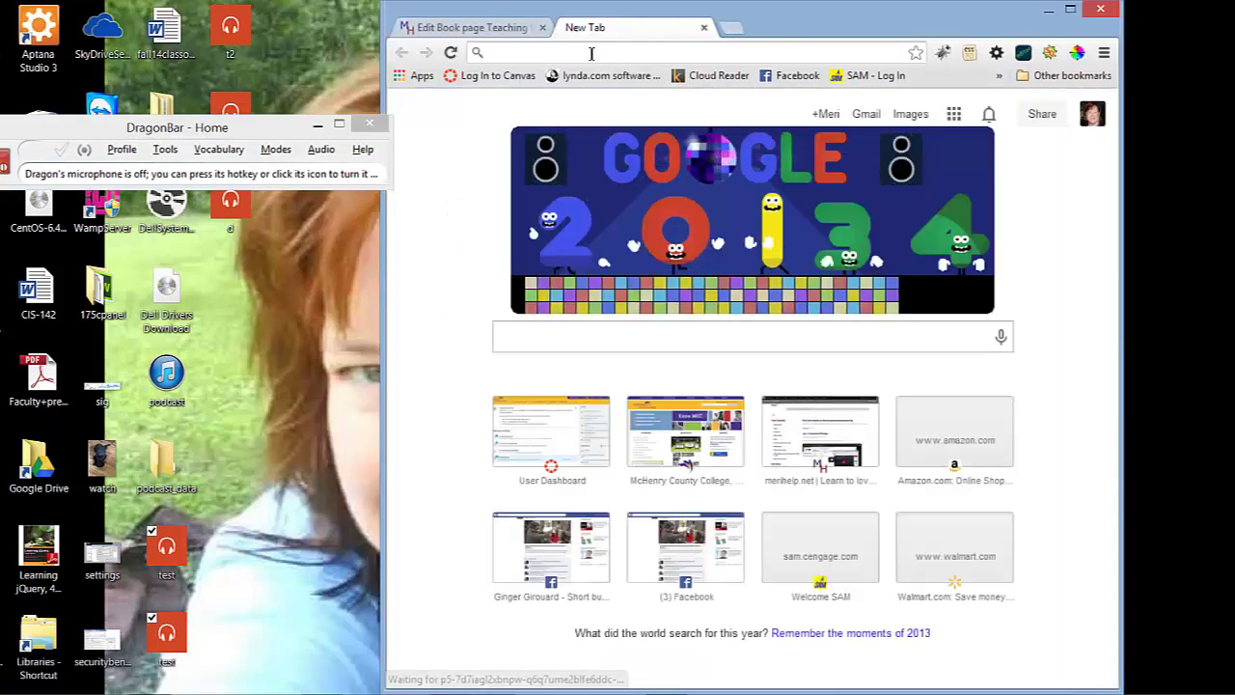
text(amazon.)
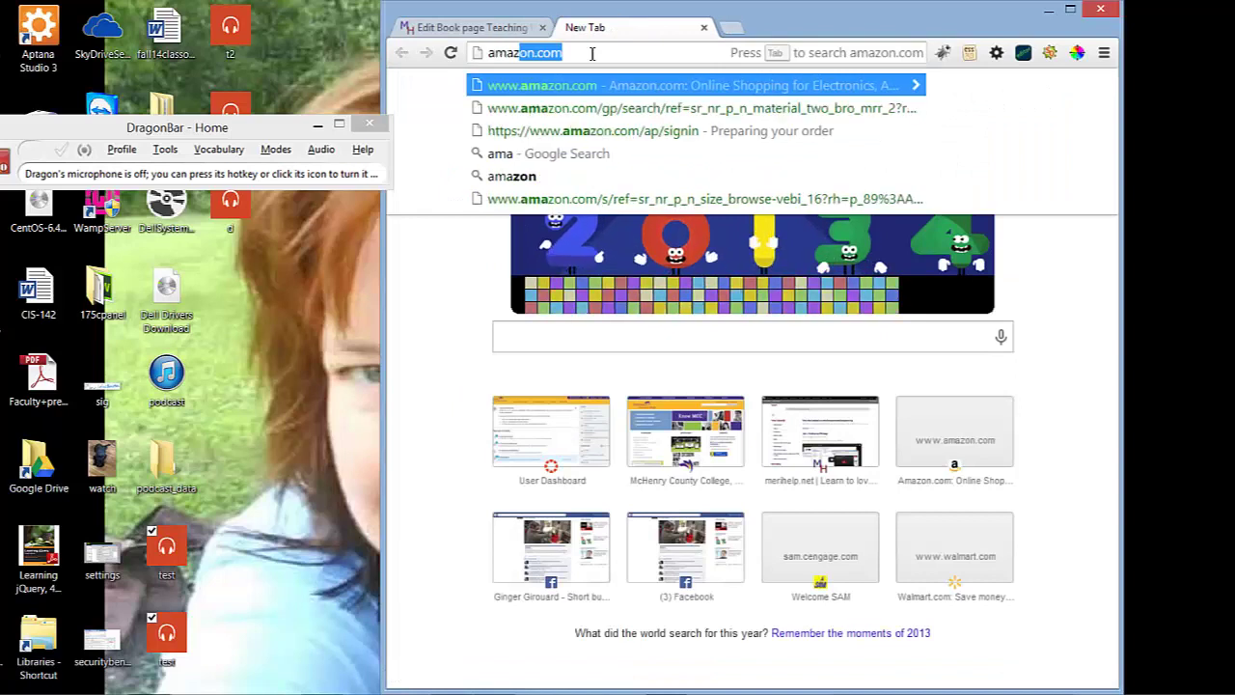
text(com)
key(Tab)
text(d)
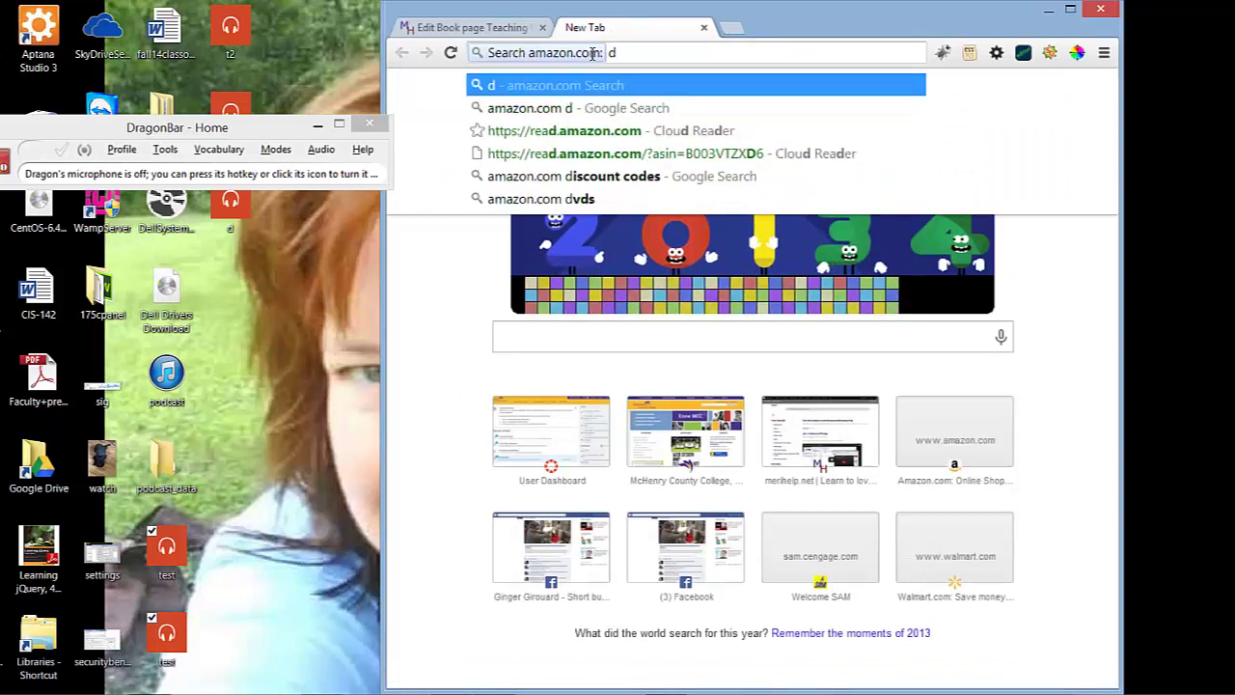
text(ragon dic)
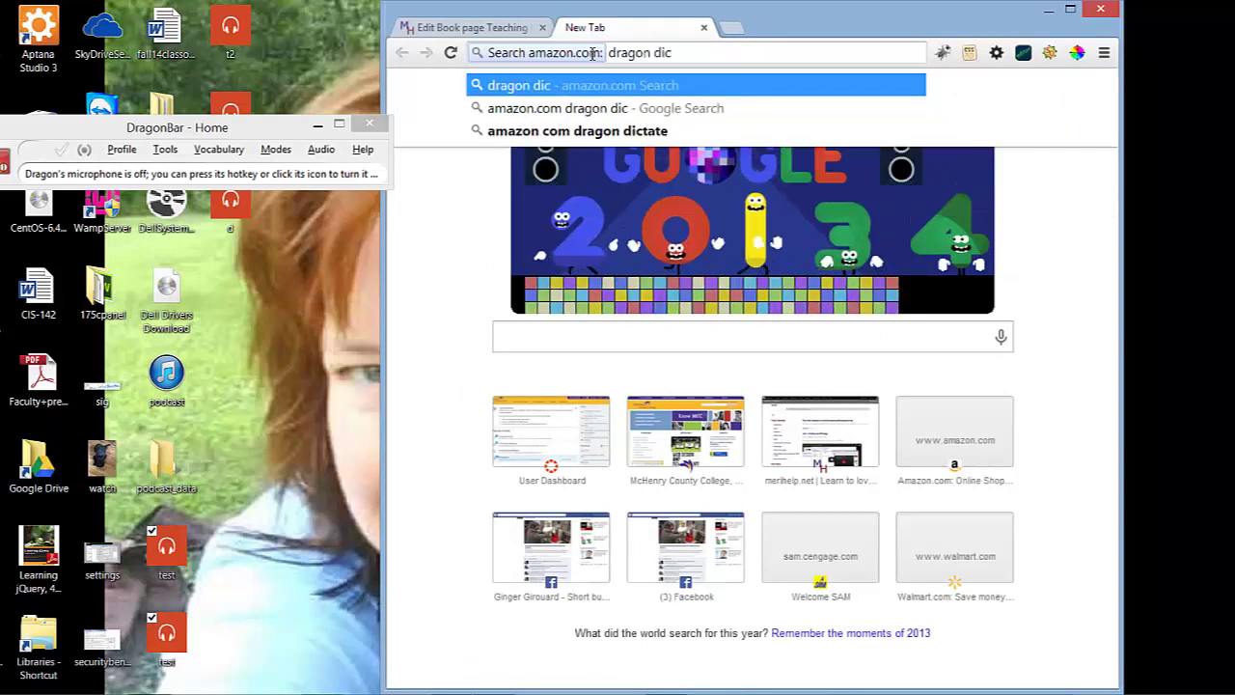
text(tacte)
key(Return)
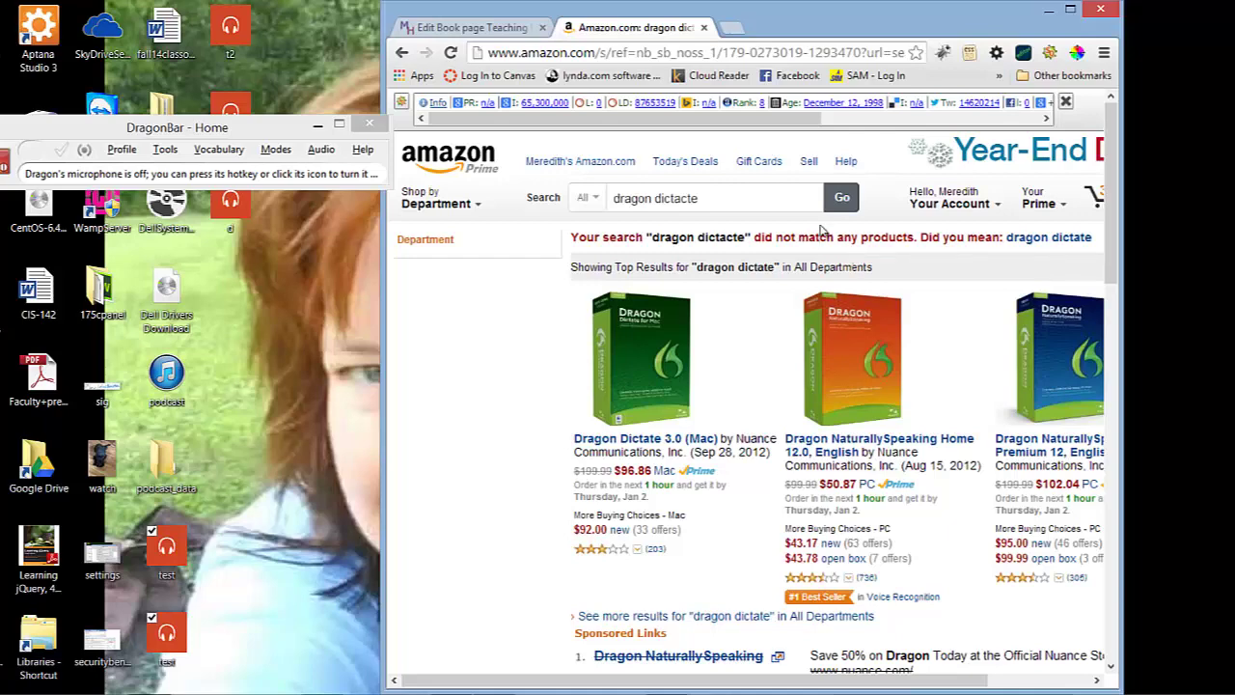
click(473, 27)
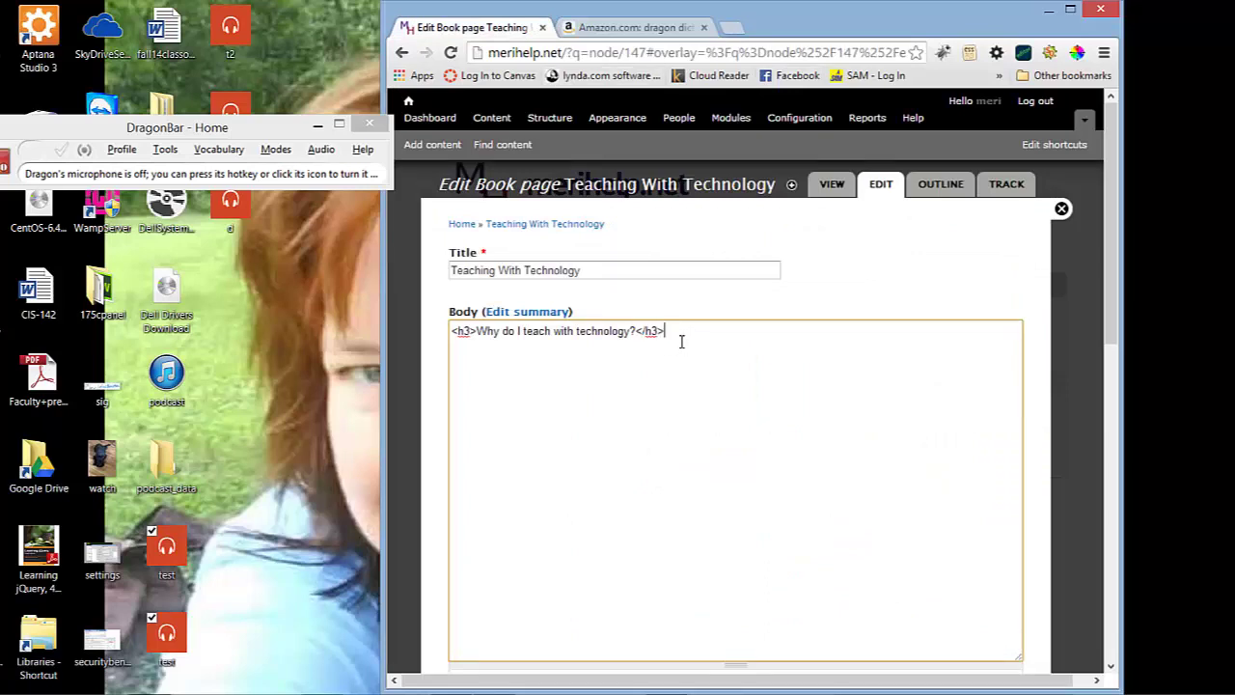
Add a blank line after the h3 heading in the Body field and switch Dragon's microphone on.
key(Return)
scroll(681, 342, down, 3)
scroll(681, 342, up, 2)
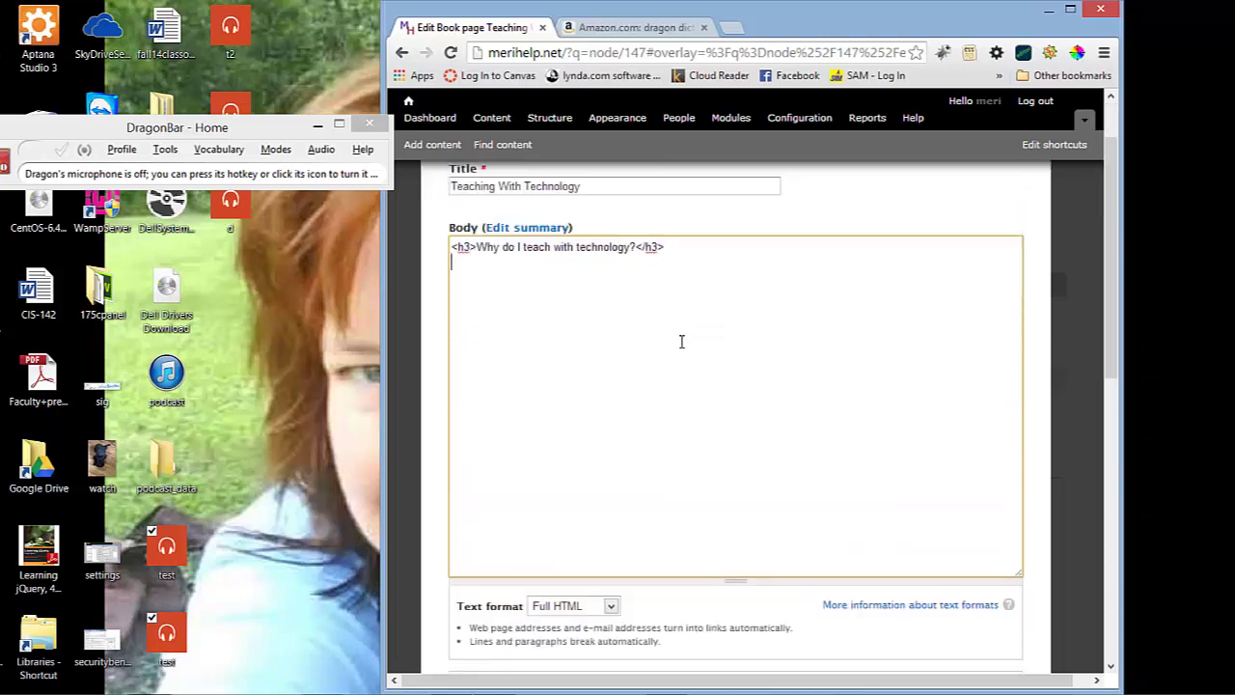
scroll(681, 342, up, 1)
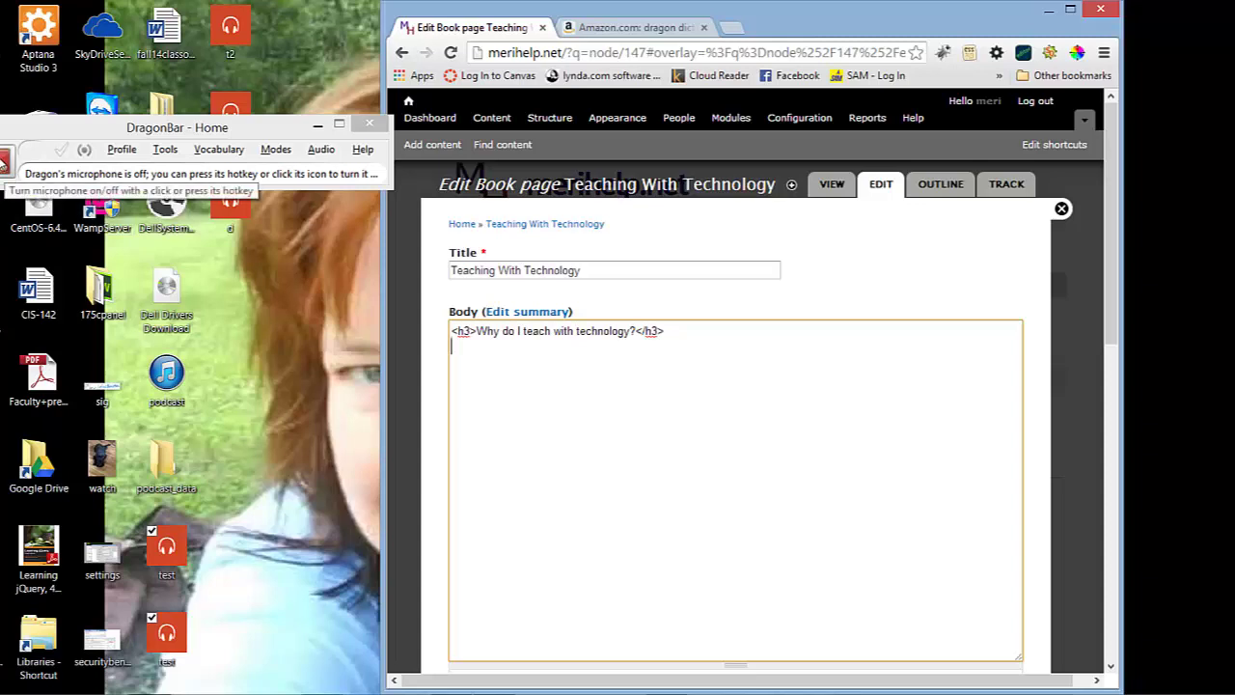
click(4, 162)
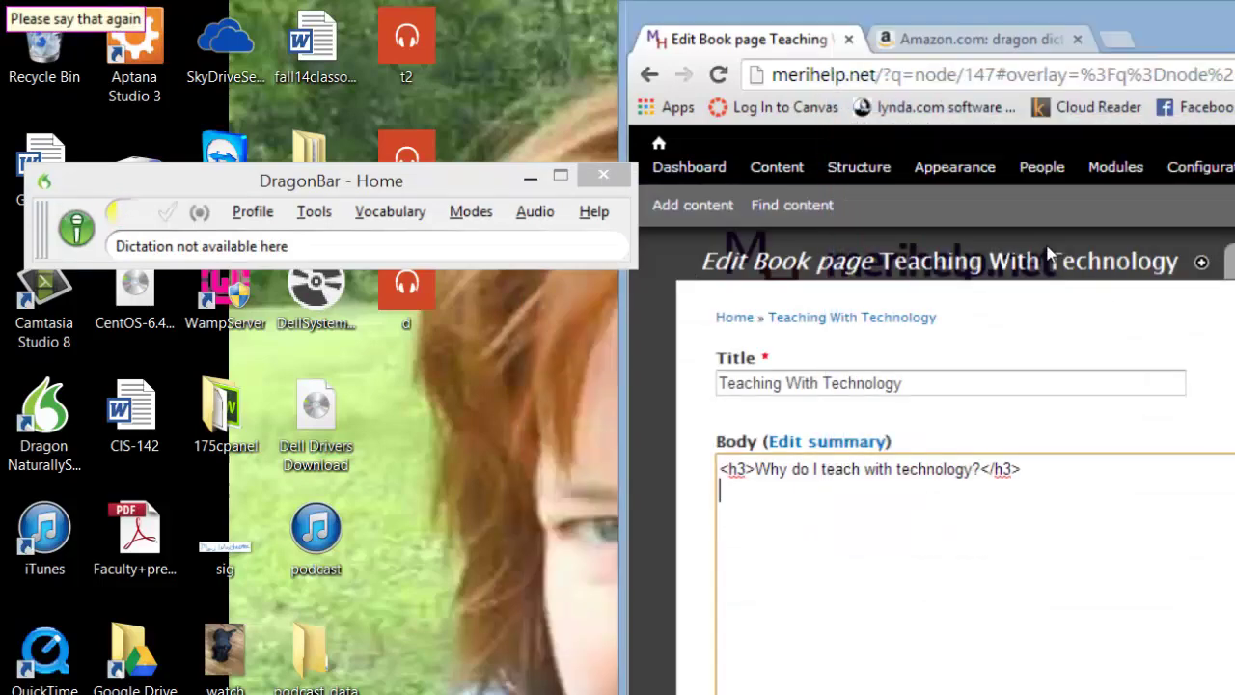
Dismiss the Dictation Box and choose Vocabulary > Add new word or phrase in the DragonBar.
click(386, 211)
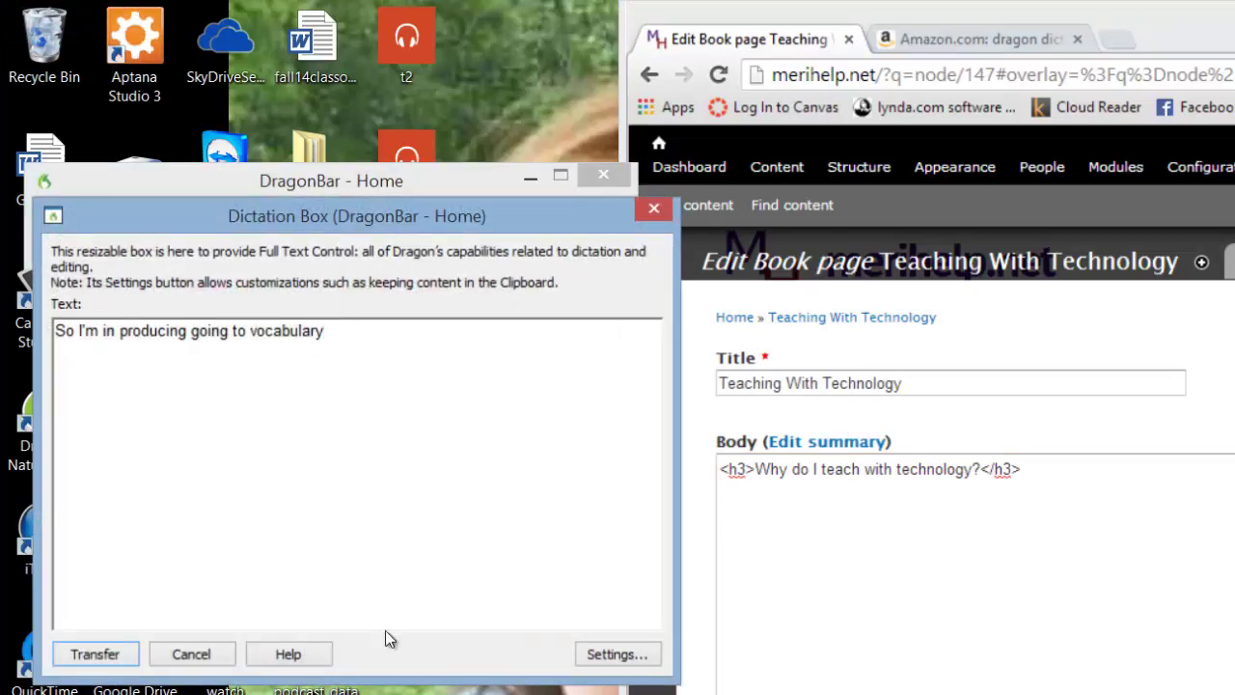
click(662, 220)
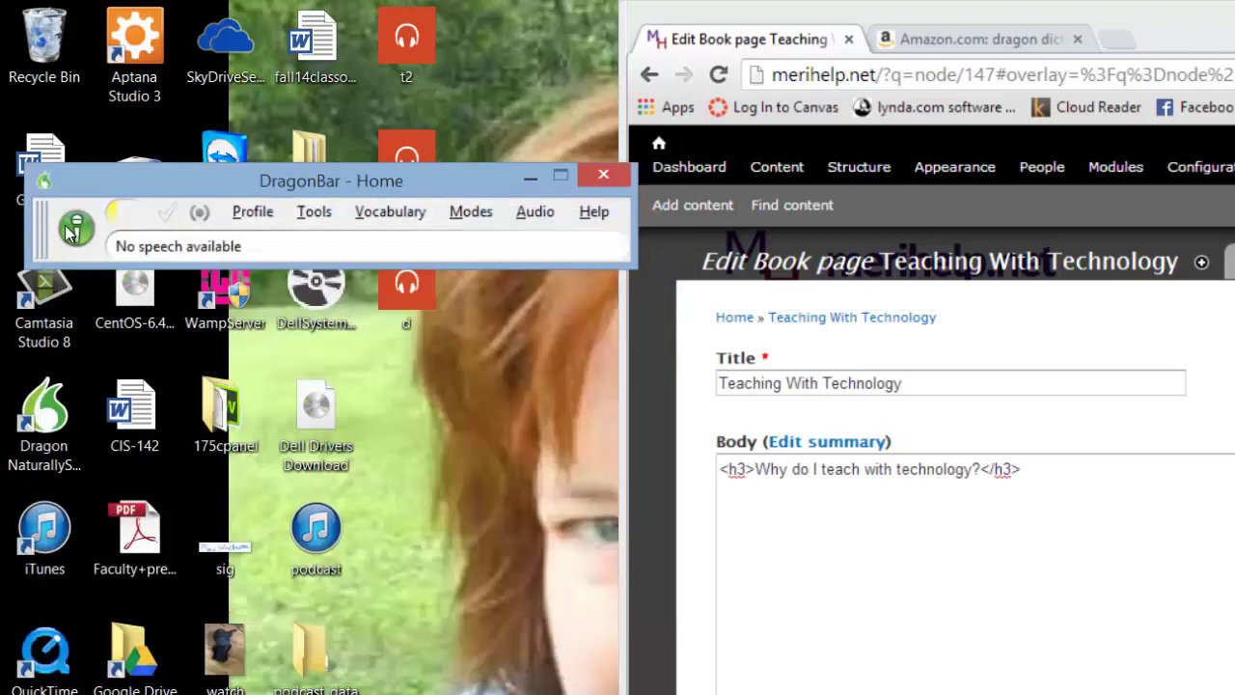
click(391, 211)
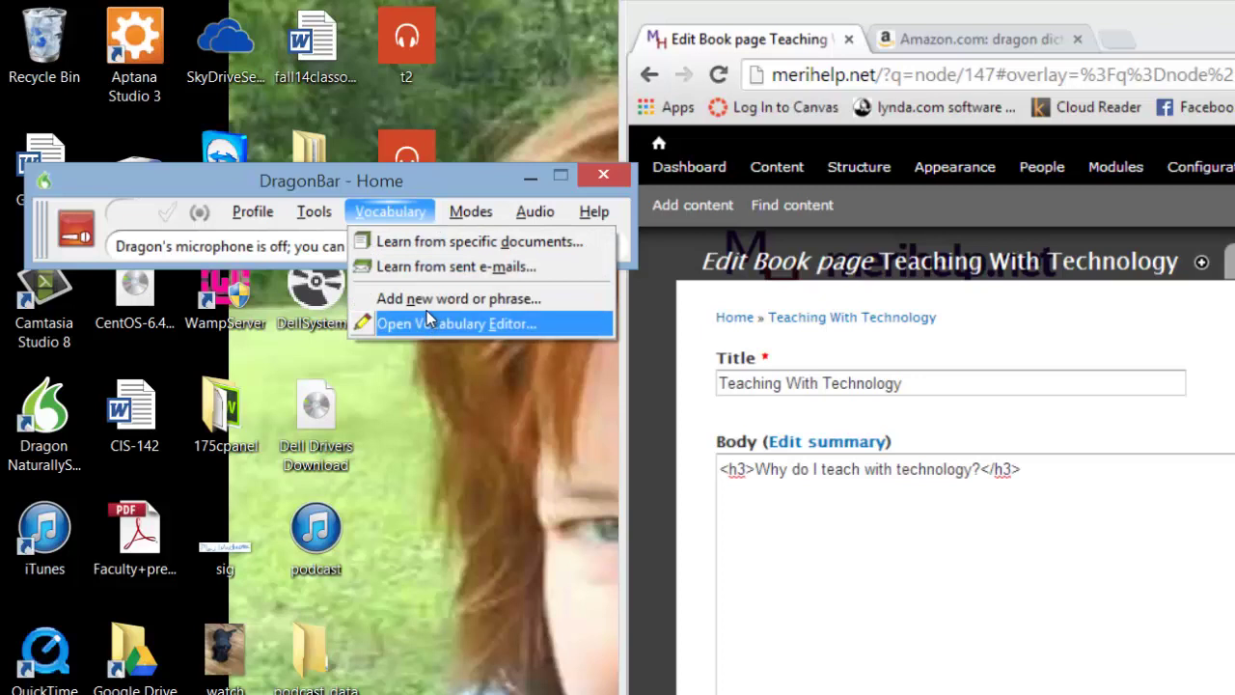
click(430, 300)
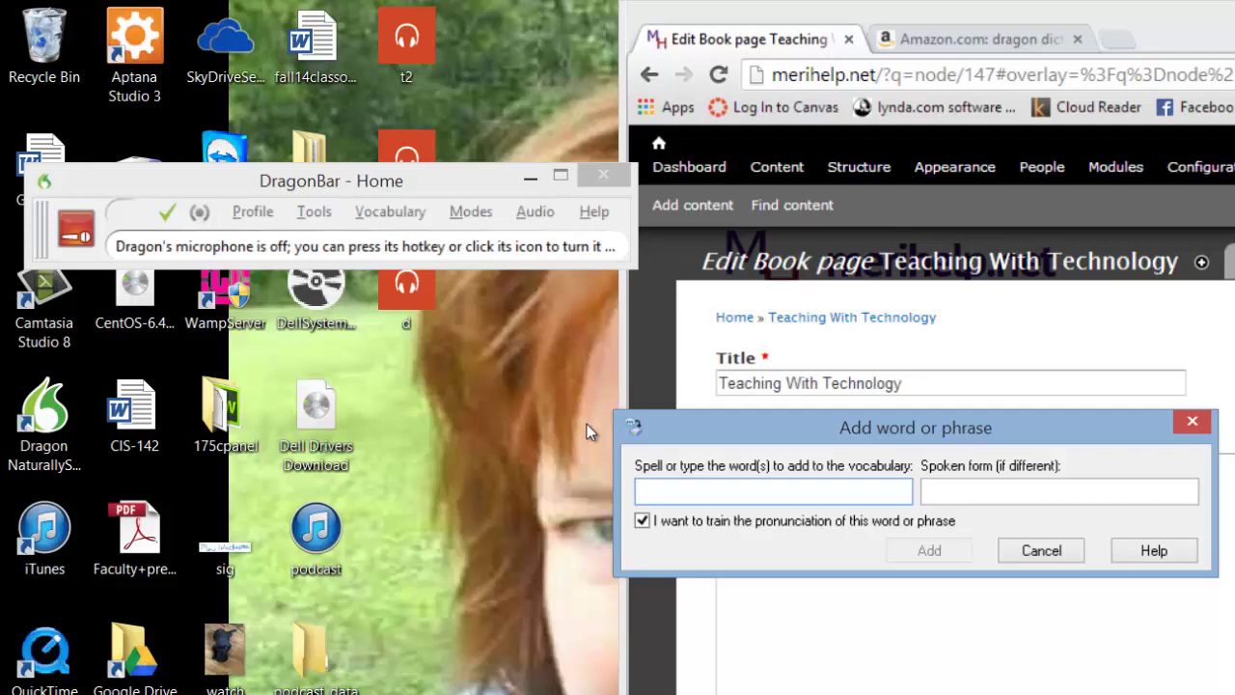
Add '<p>' to Dragon's vocabulary with spoken form 'p tag' and record its pronunciation.
text(c)
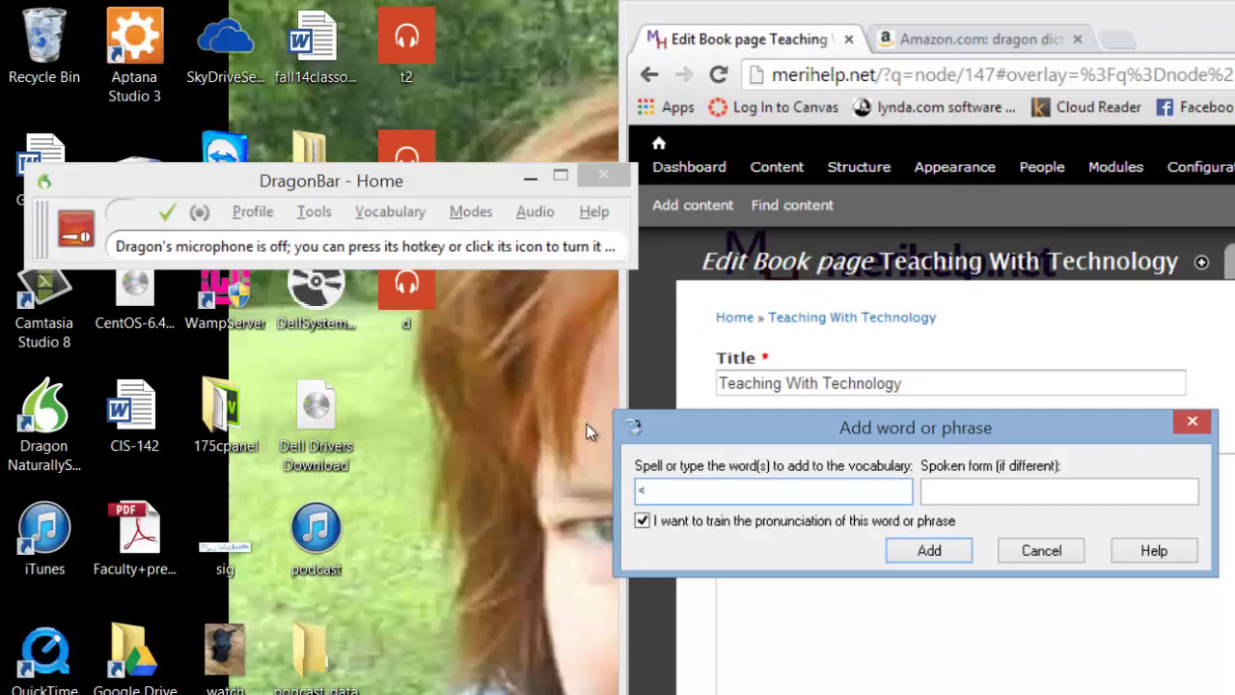
text(p>)
click(959, 491)
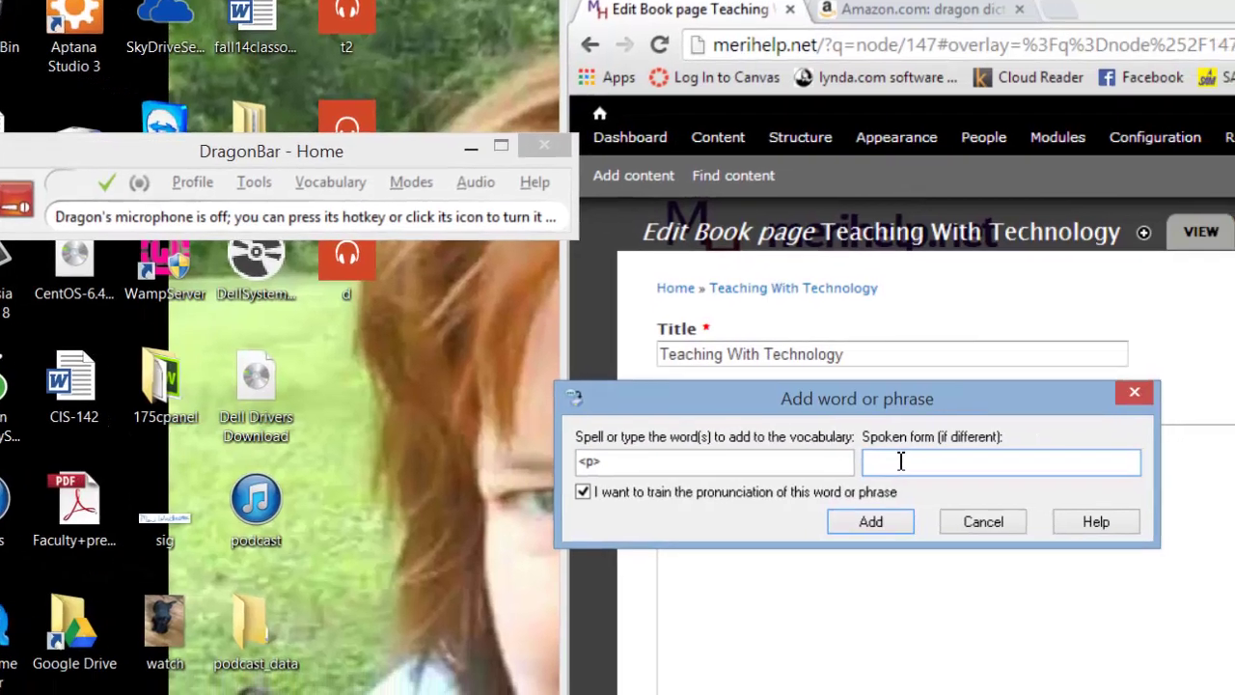
text(p )
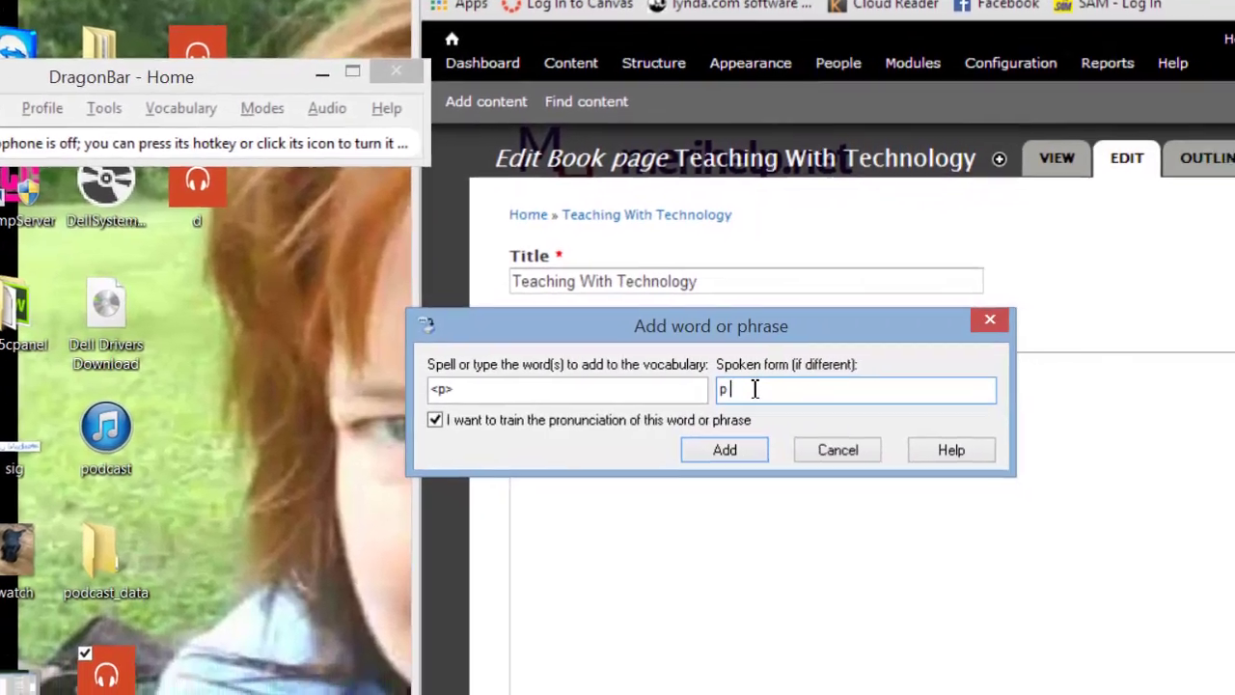
text(tag)
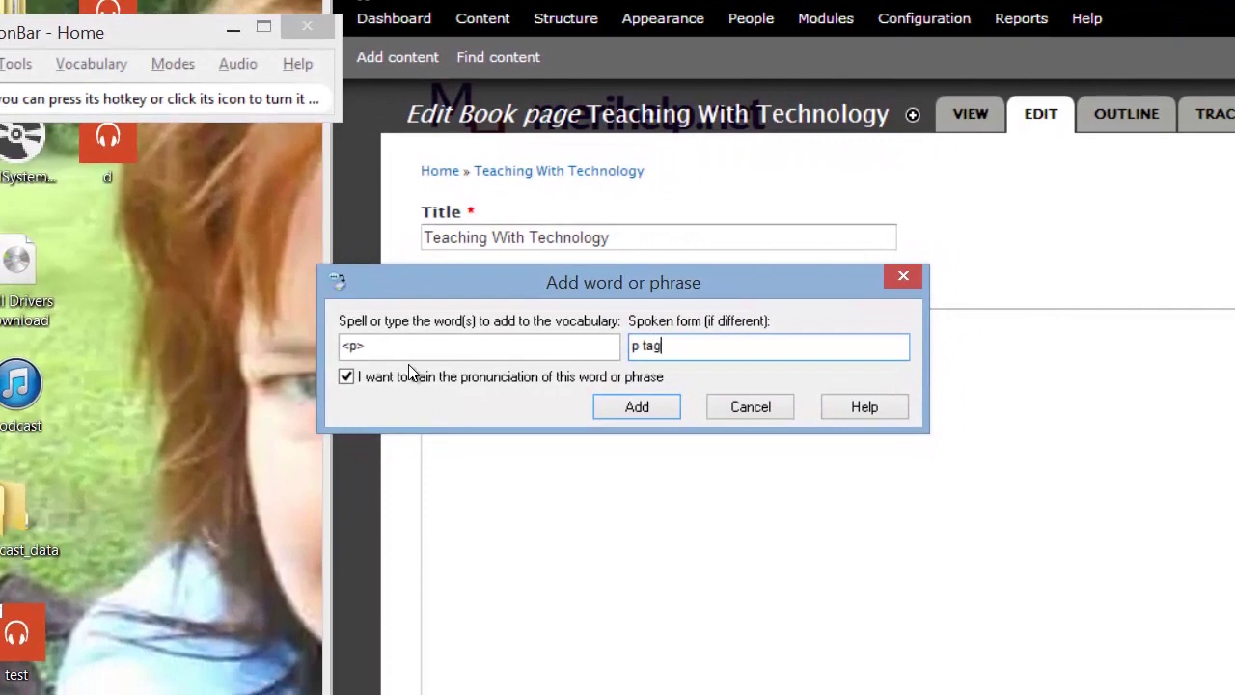
click(608, 411)
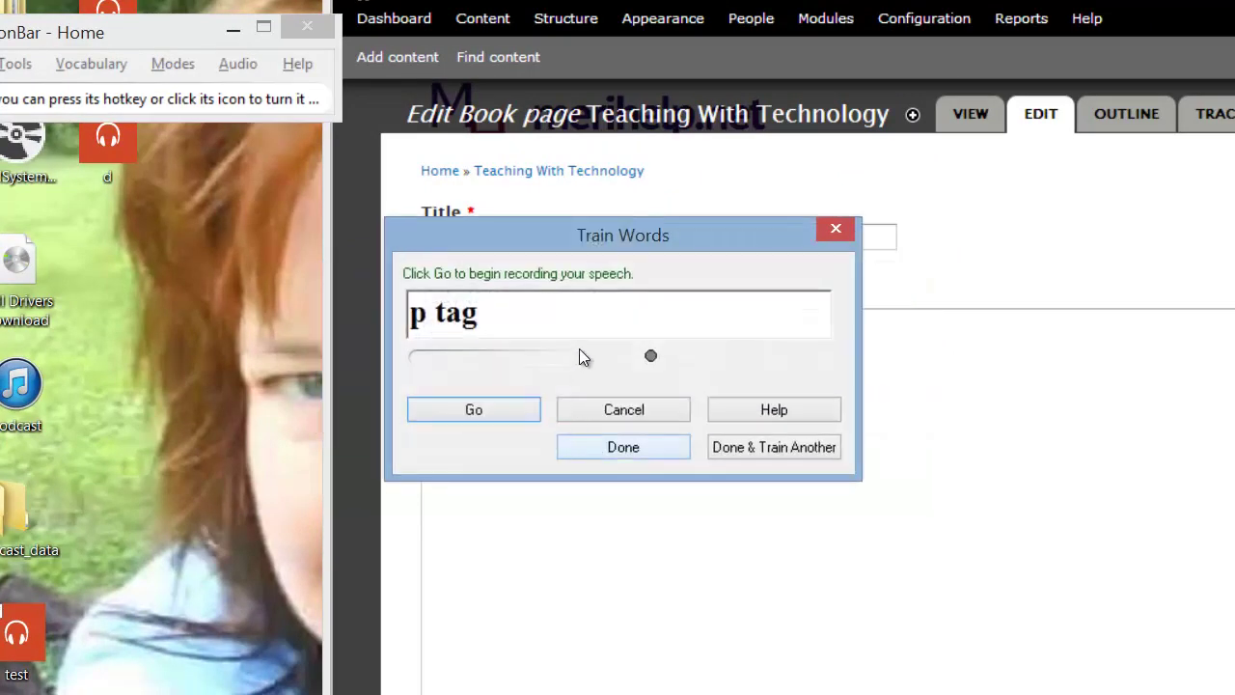
click(502, 410)
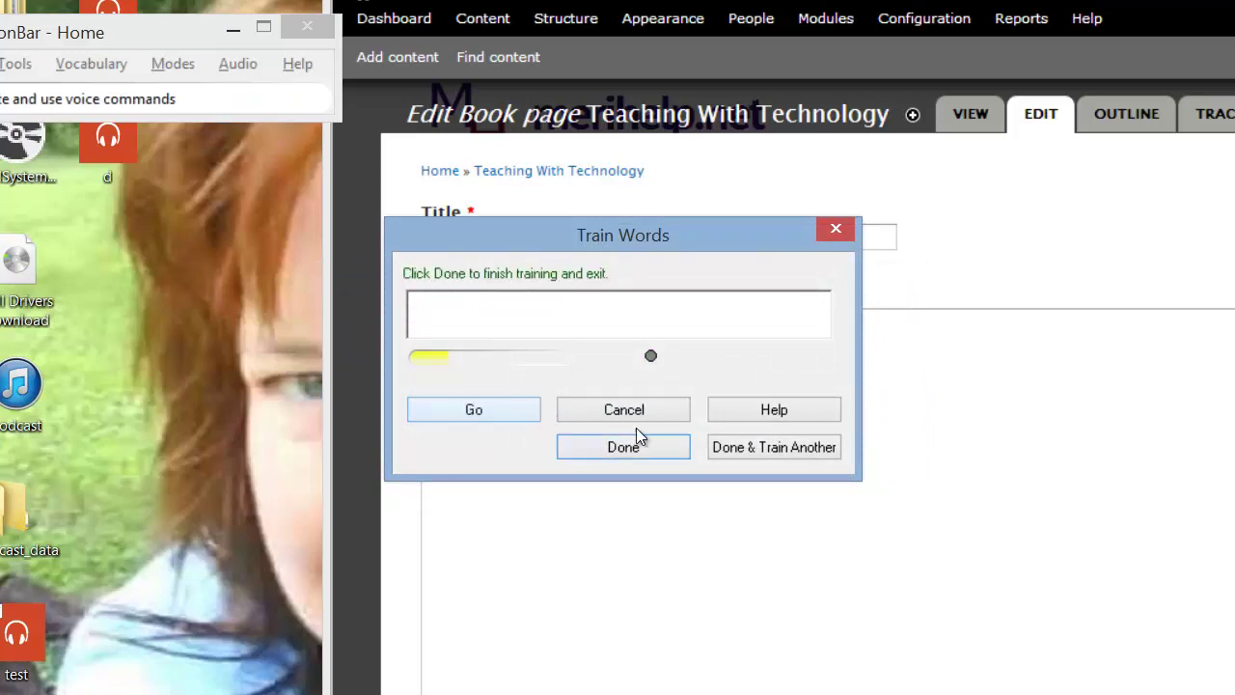
click(647, 449)
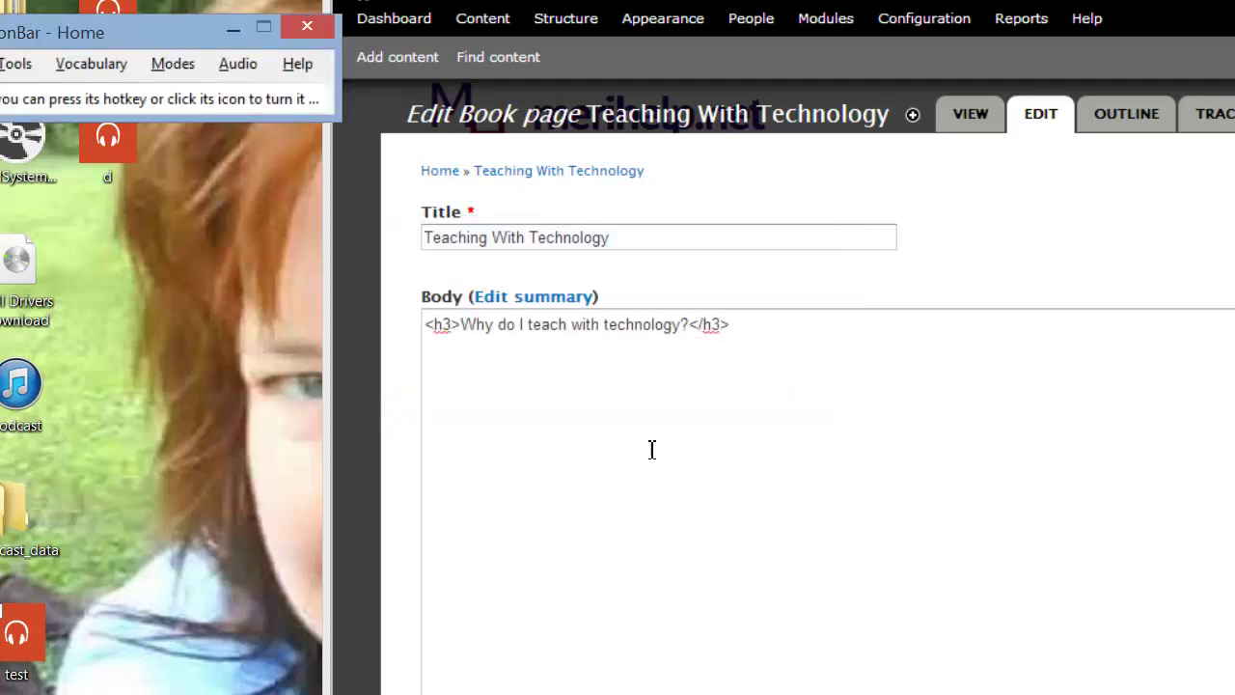
Add '</p>' to the vocabulary with spoken form 'close p tag' and train its pronunciation.
click(82, 68)
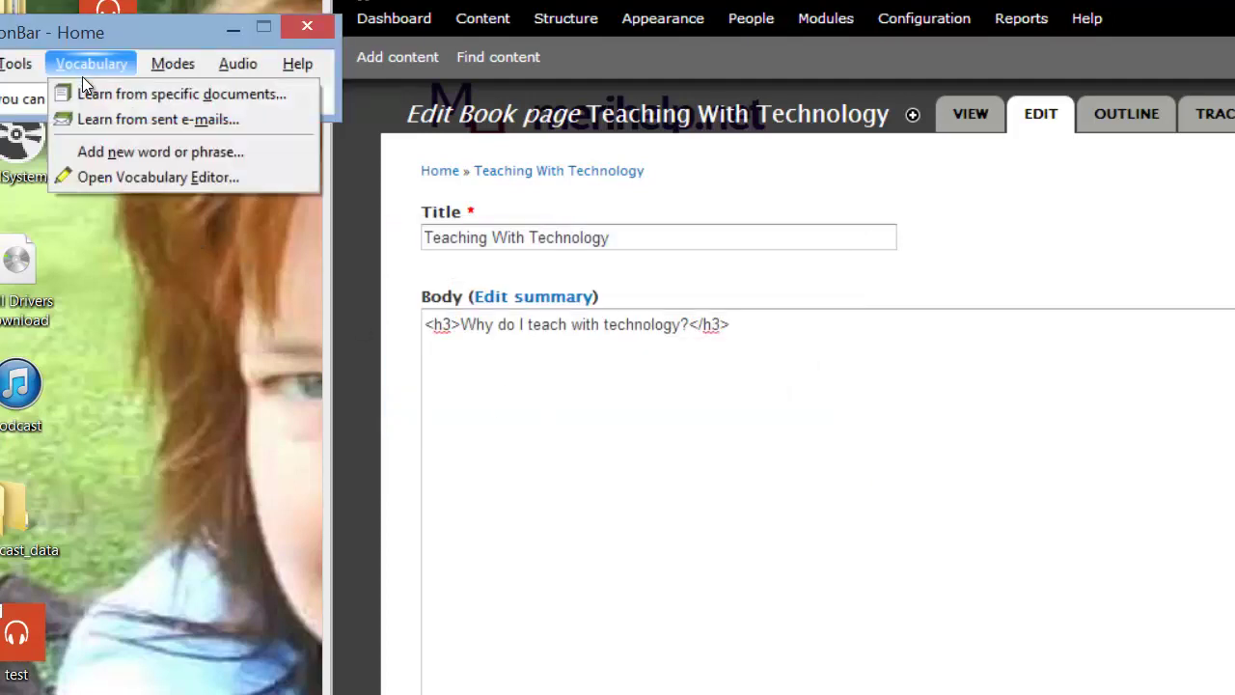
click(112, 151)
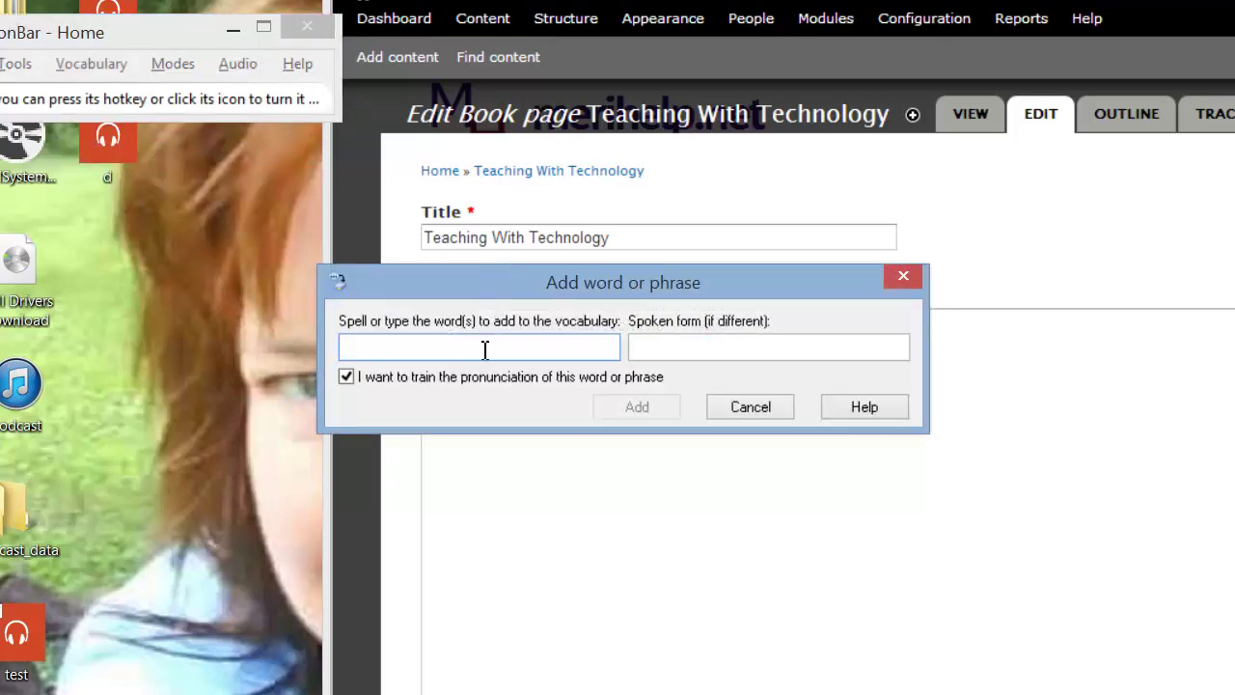
text(</p>)
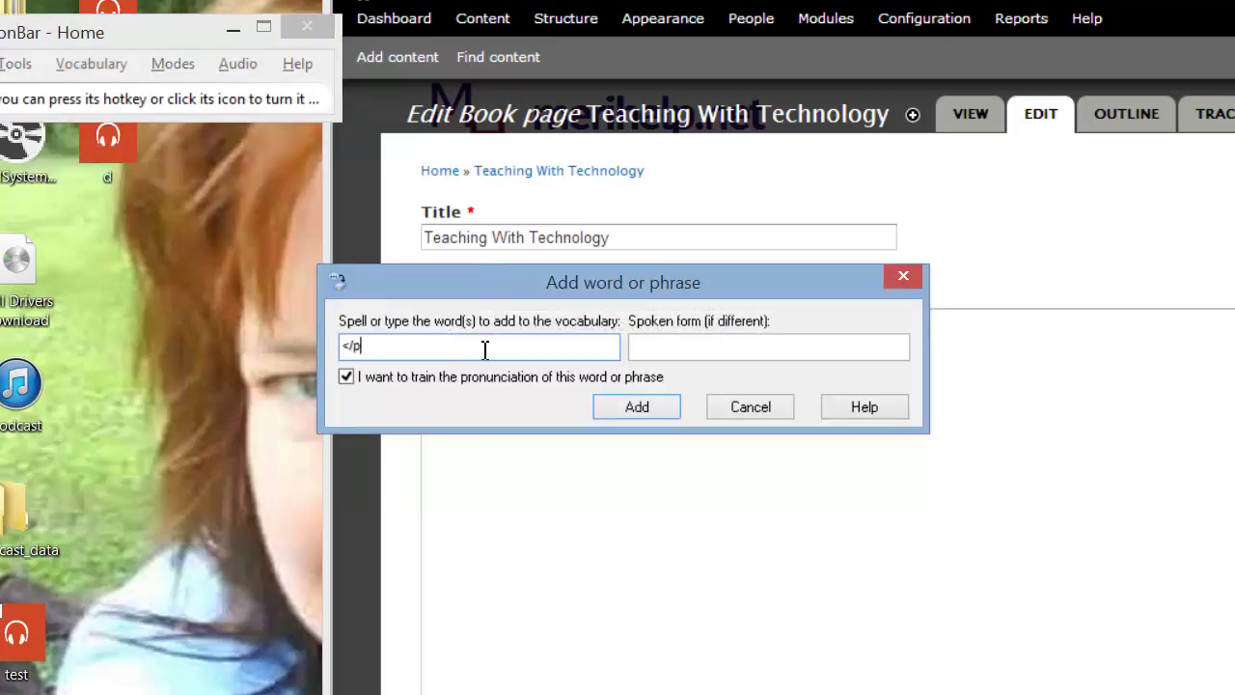
click(741, 347)
text(c)
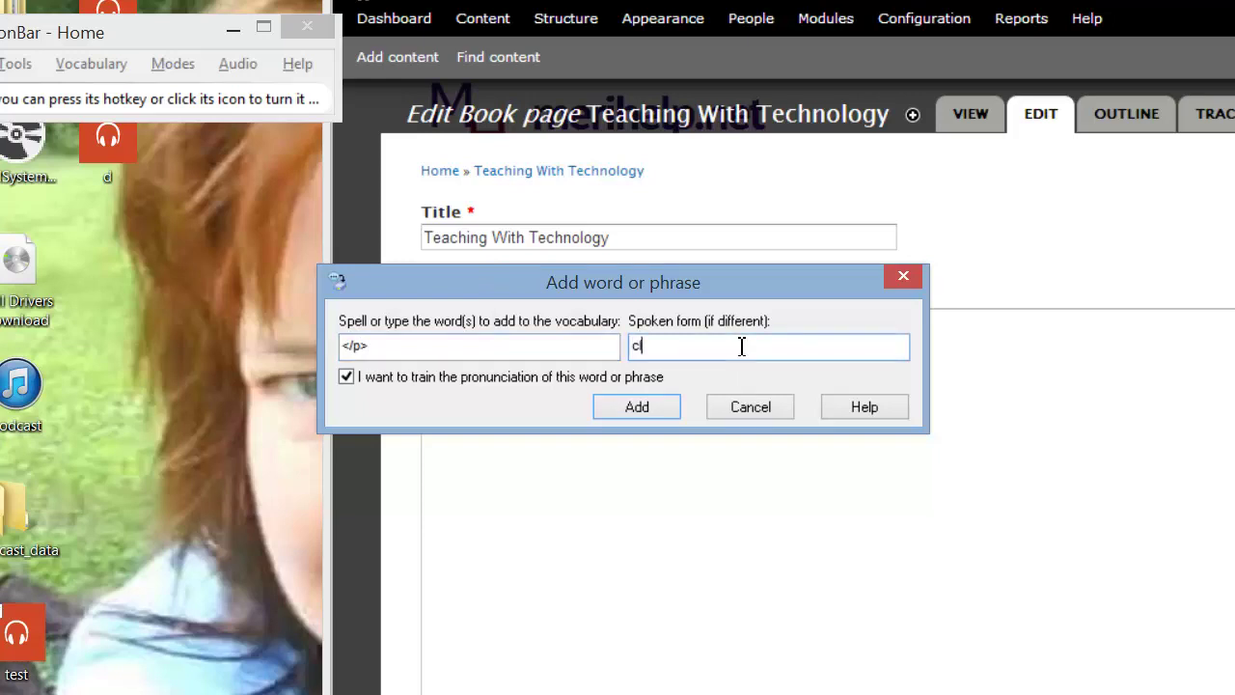
text(lose p tag)
click(619, 415)
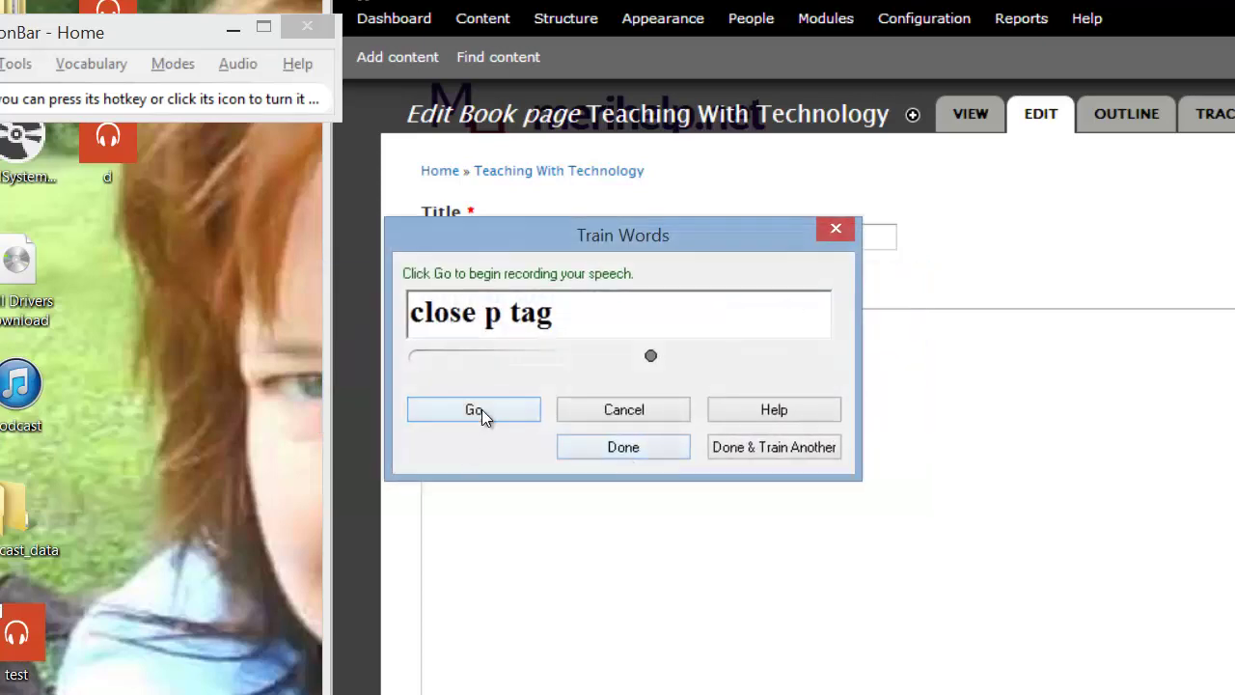
click(482, 411)
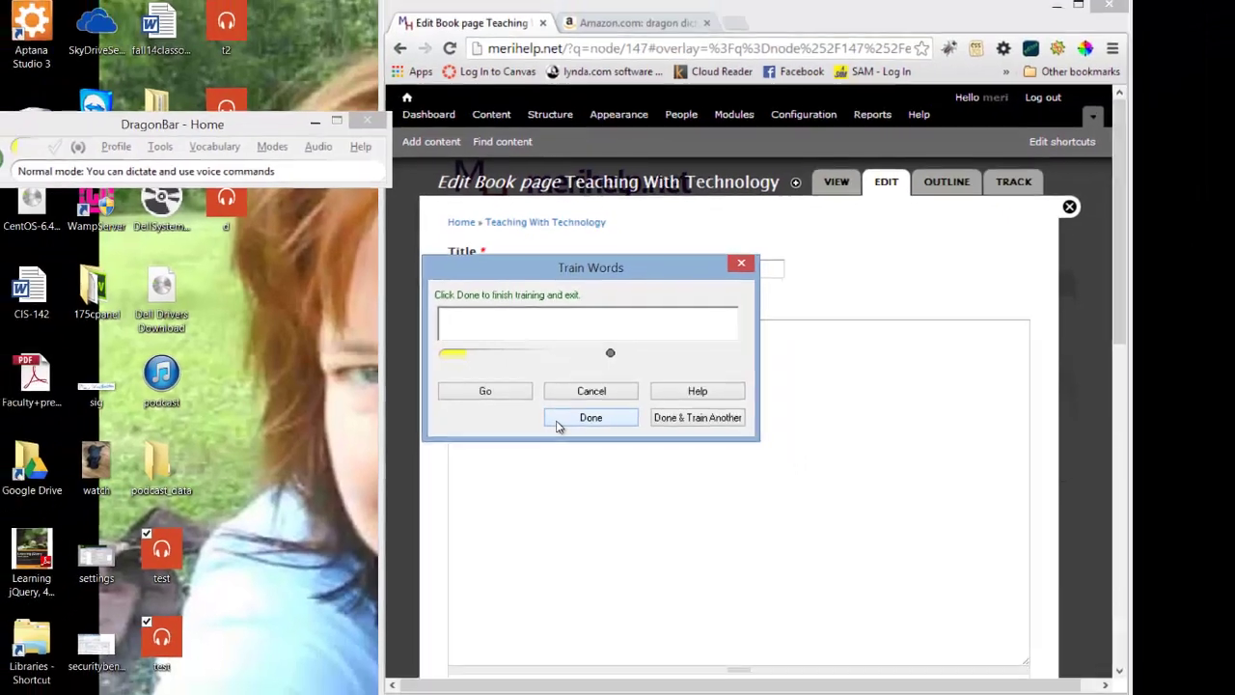
click(556, 424)
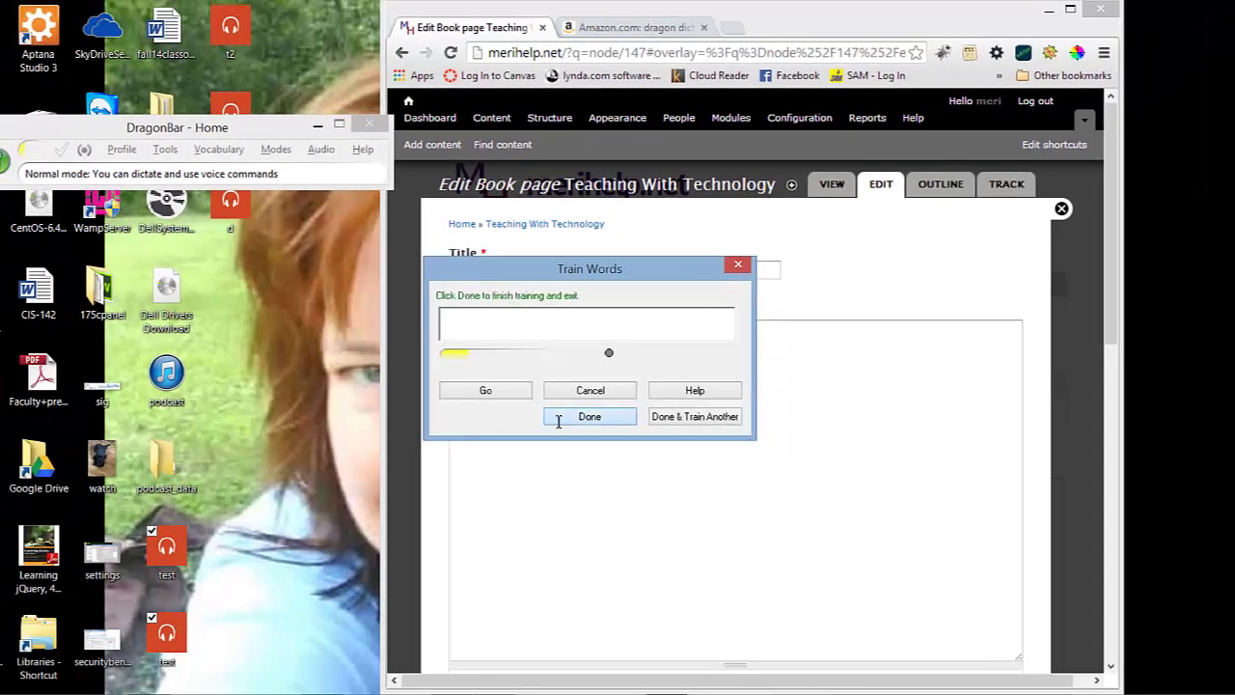
Test-dictate into the Body field's Dictation Box, delete the test line, and correct 'Ptech' to 'P tag'.
click(702, 334)
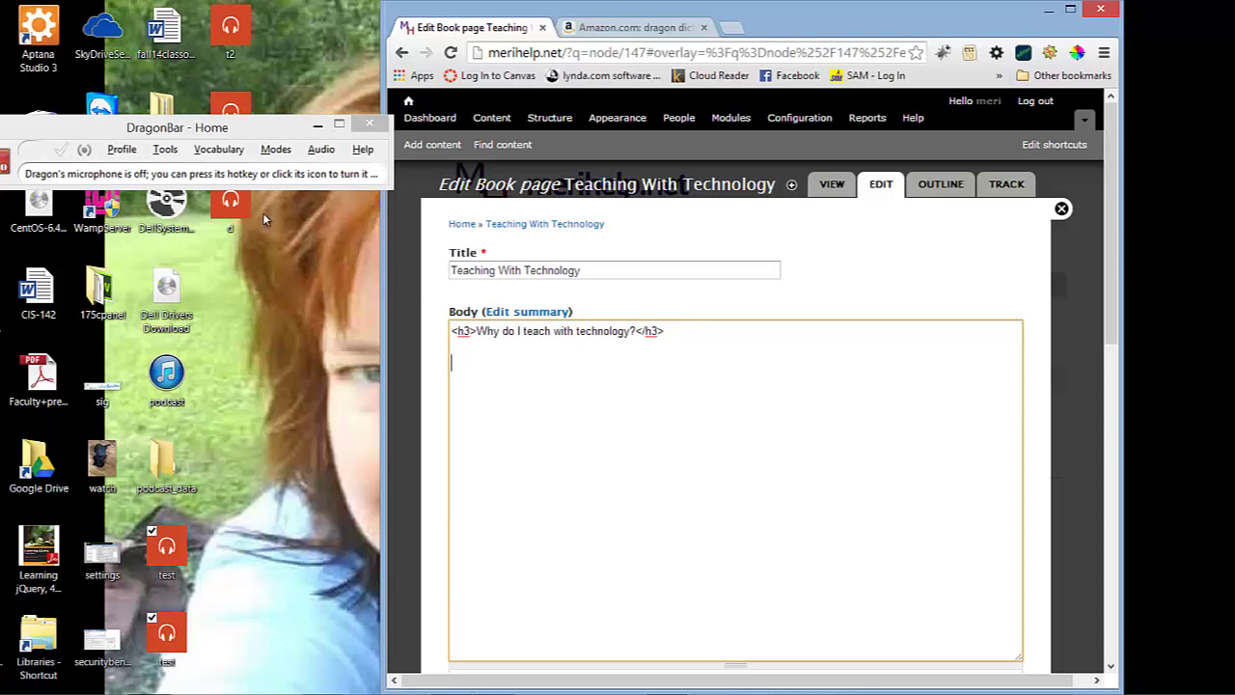
click(4, 162)
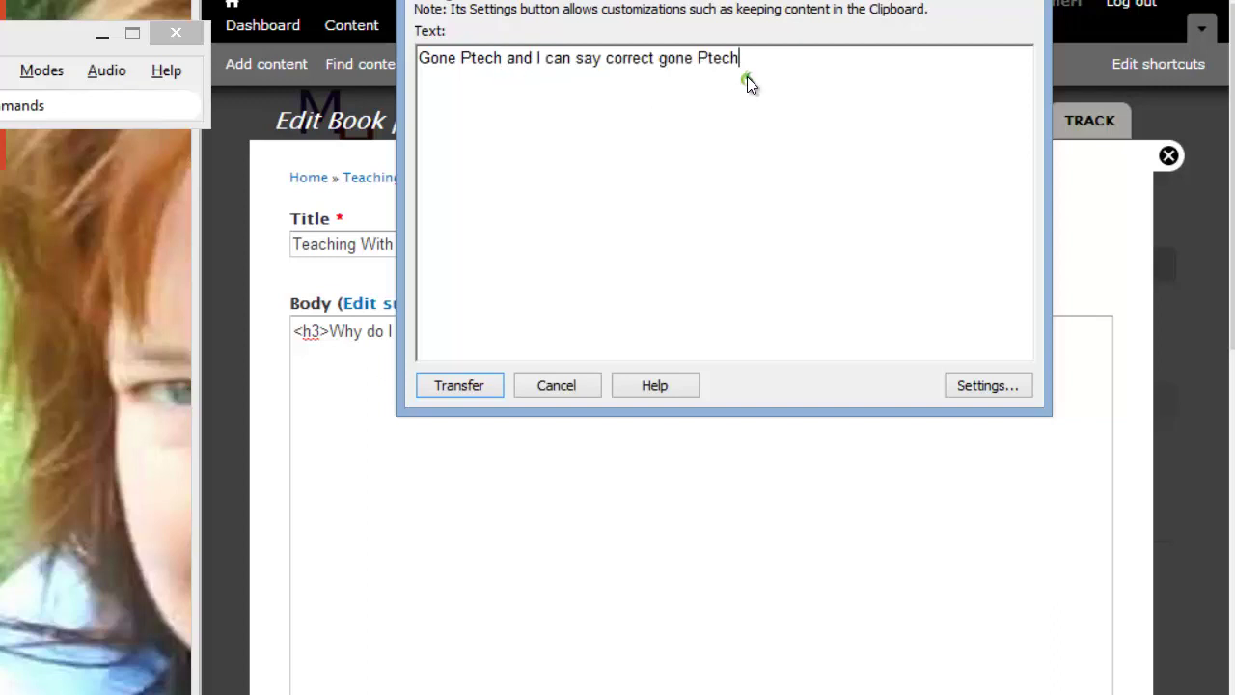
drag(739, 59, 62, 67)
key(Delete)
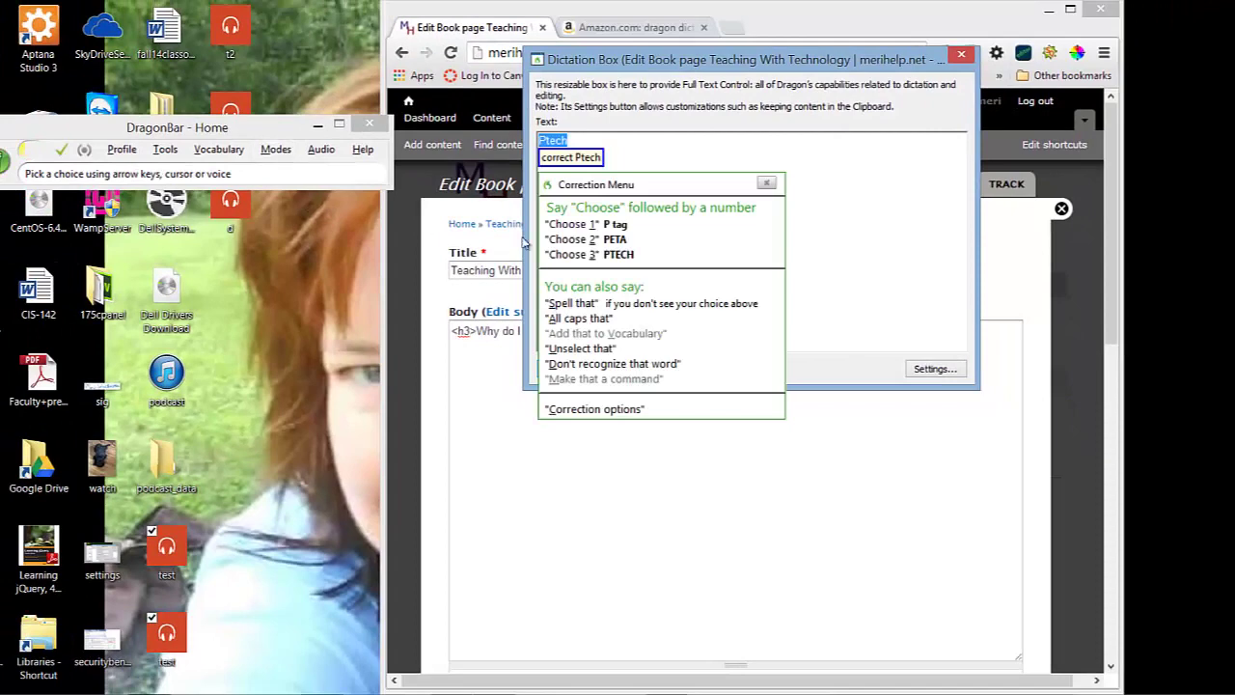
click(576, 225)
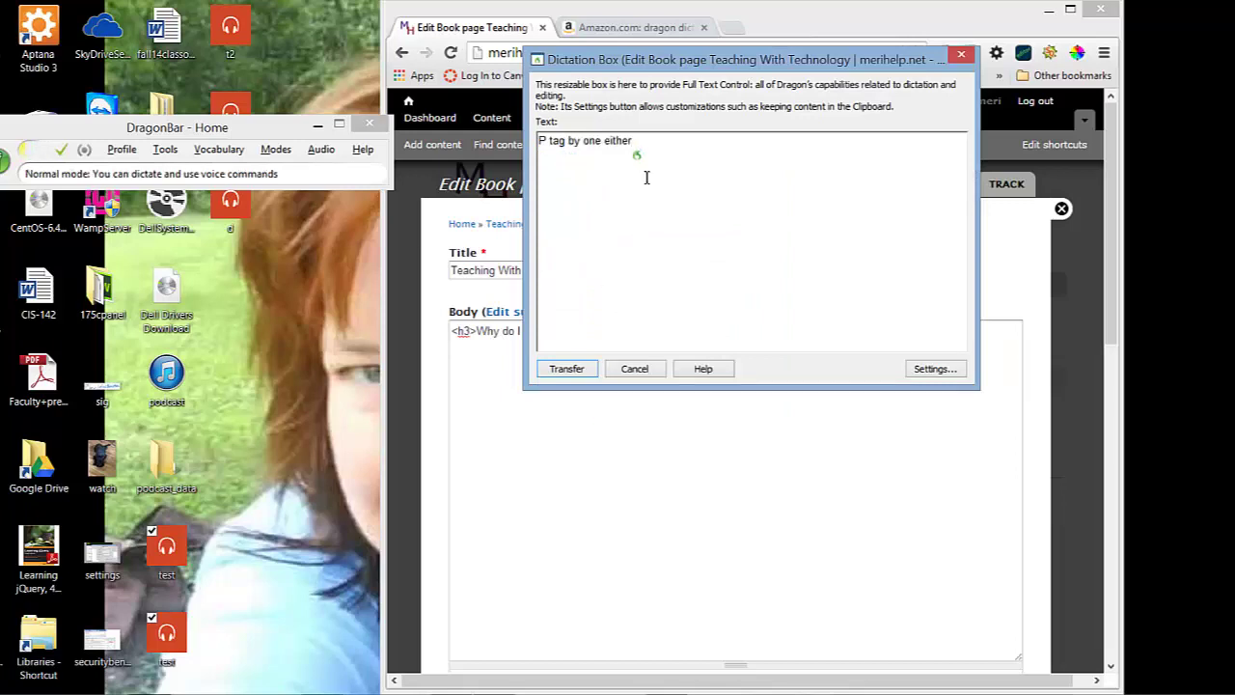
drag(633, 143, 512, 154)
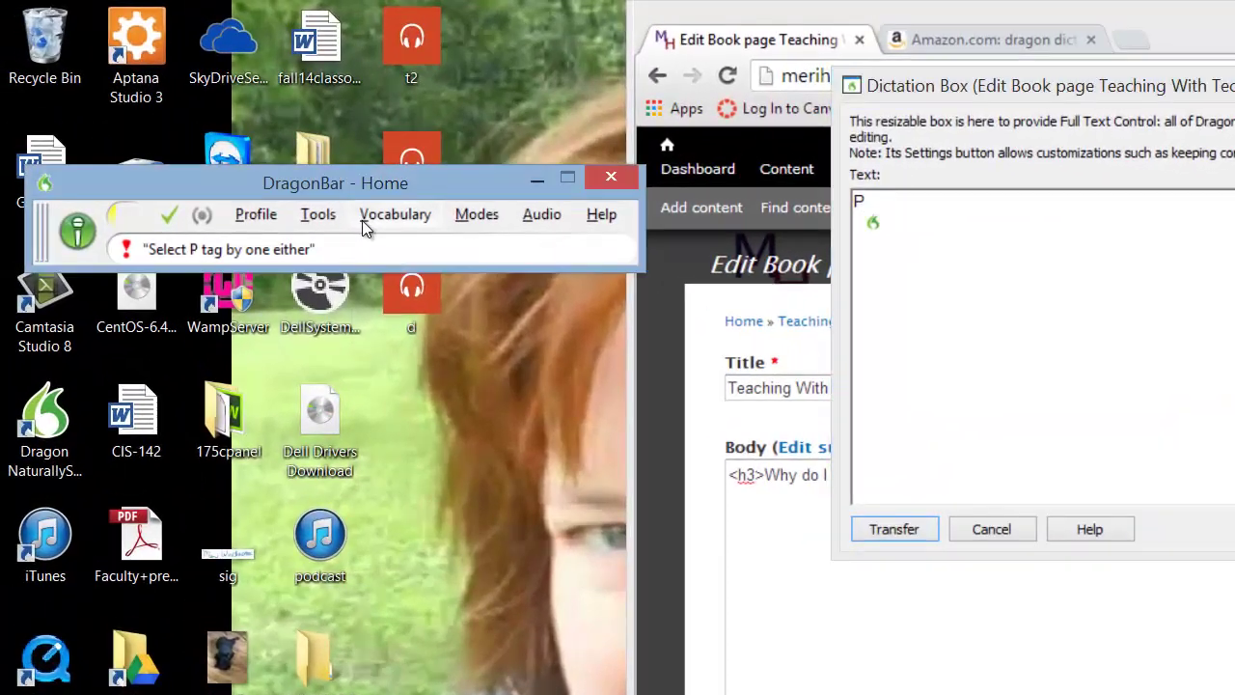
Add '<p>' to the vocabulary with spoken form 'P tag'.
click(361, 220)
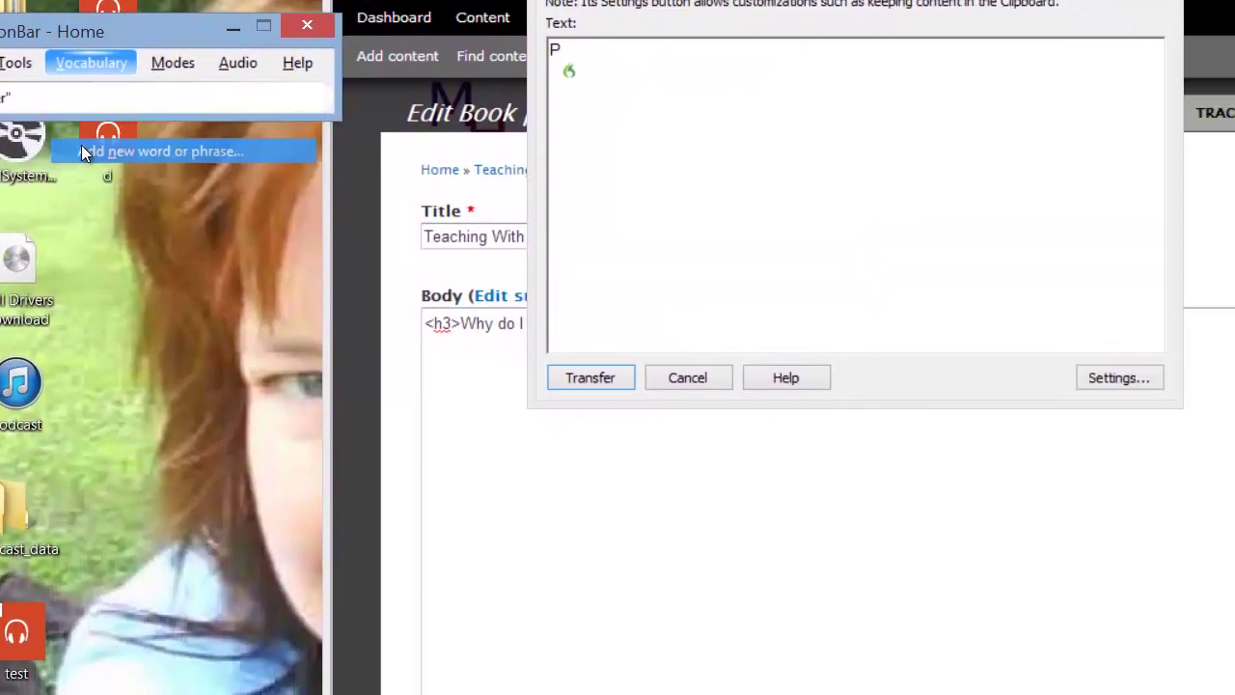
click(82, 150)
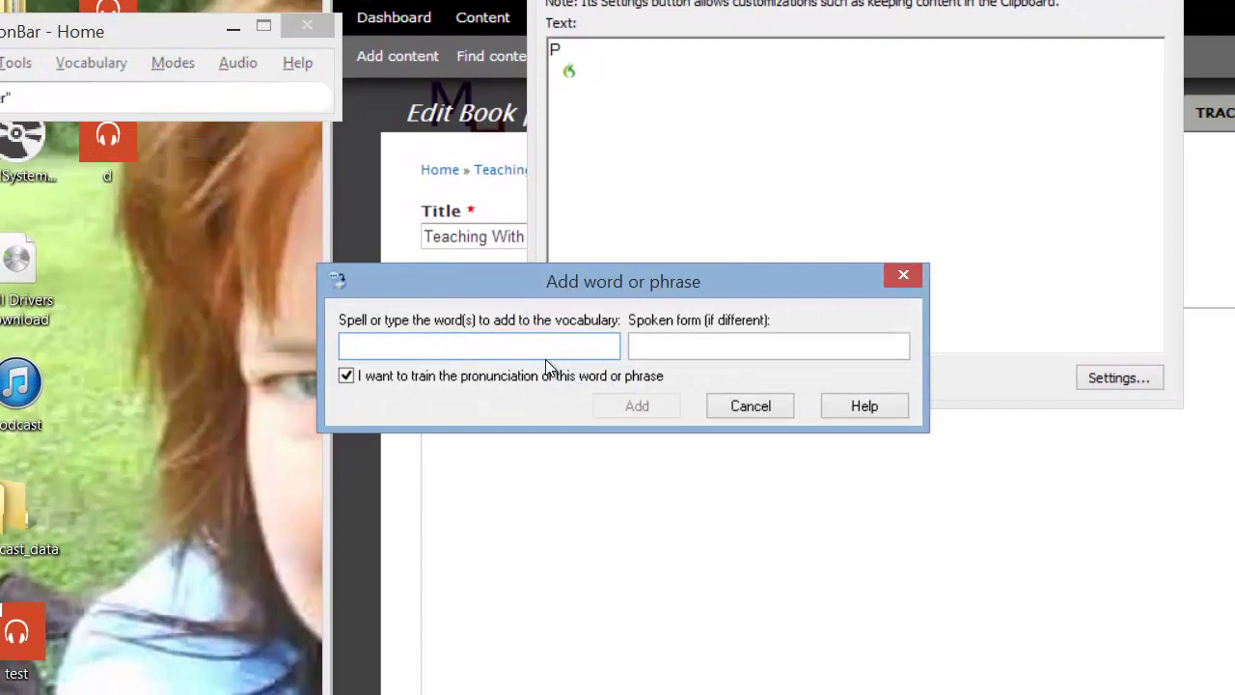
text(<p>)
key(Tab)
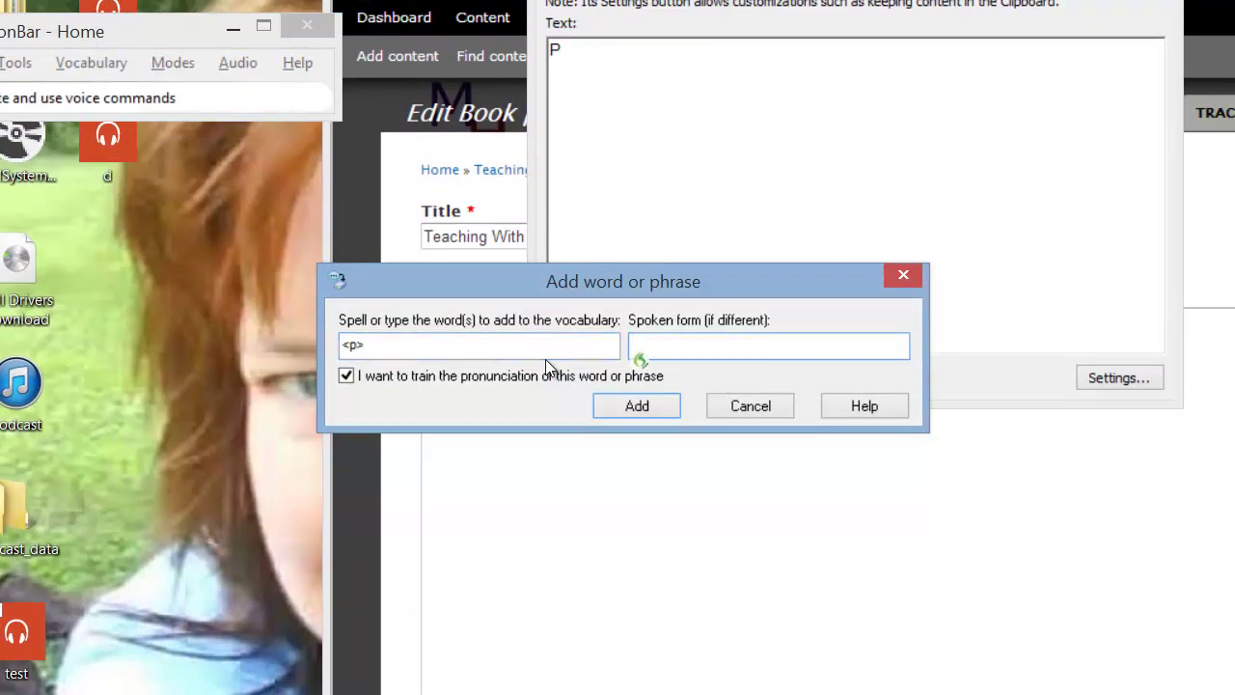
text(P tag)
click(643, 407)
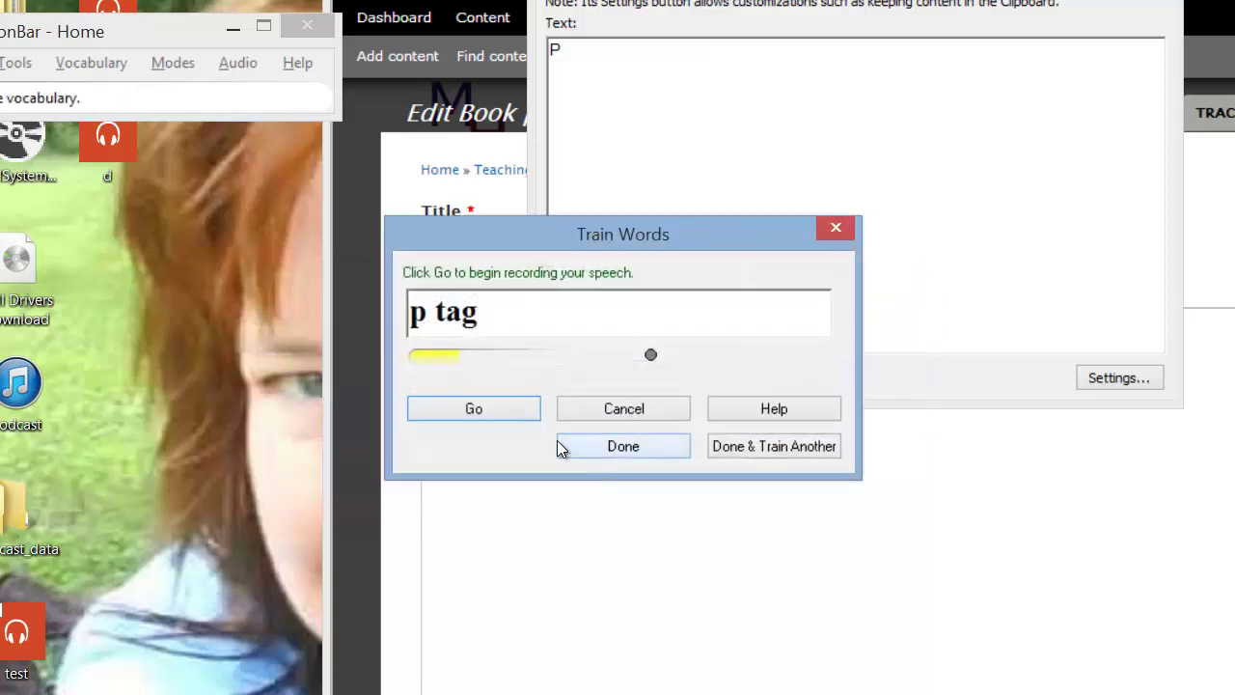
Train the 'P tag' pronunciation, then cancel the Dictation Box without transferring the leftover 'P'.
click(498, 412)
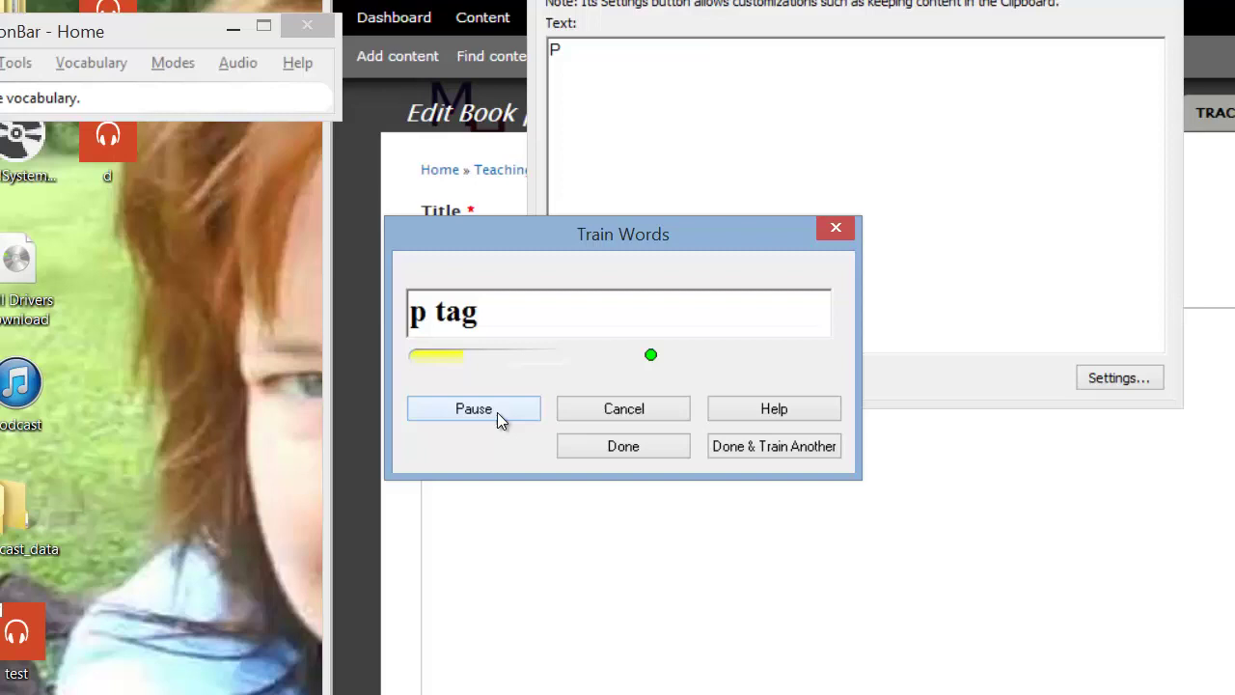
click(600, 446)
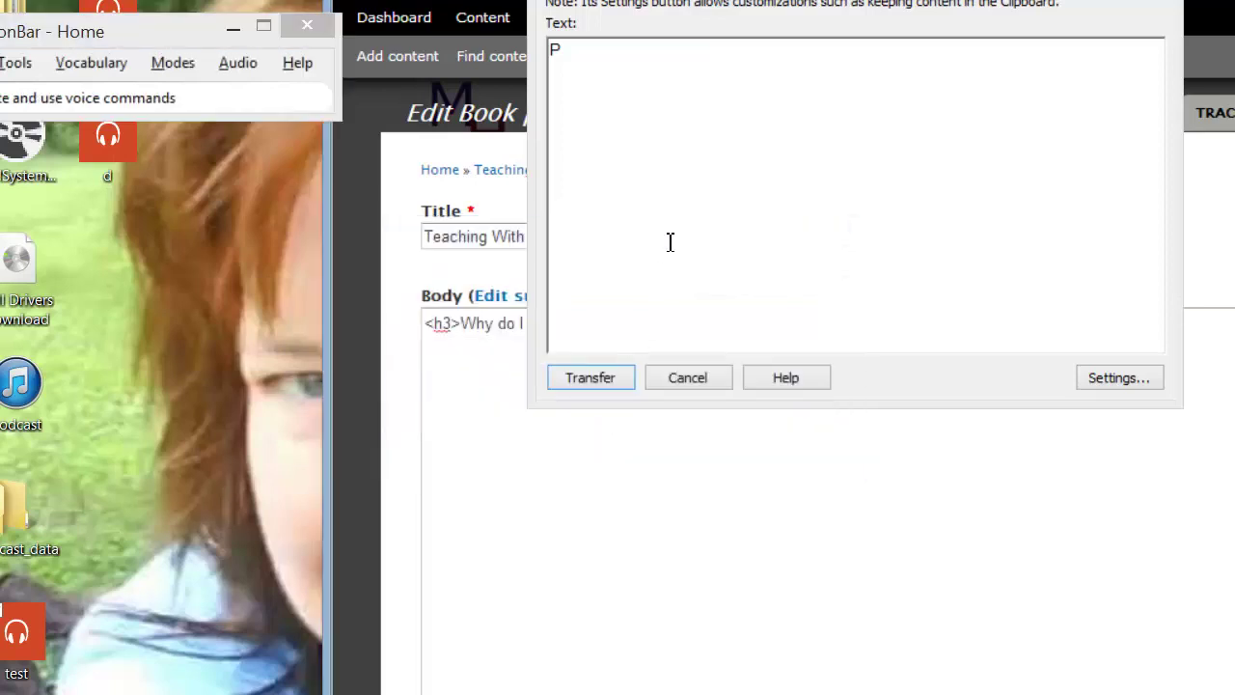
double_click(576, 49)
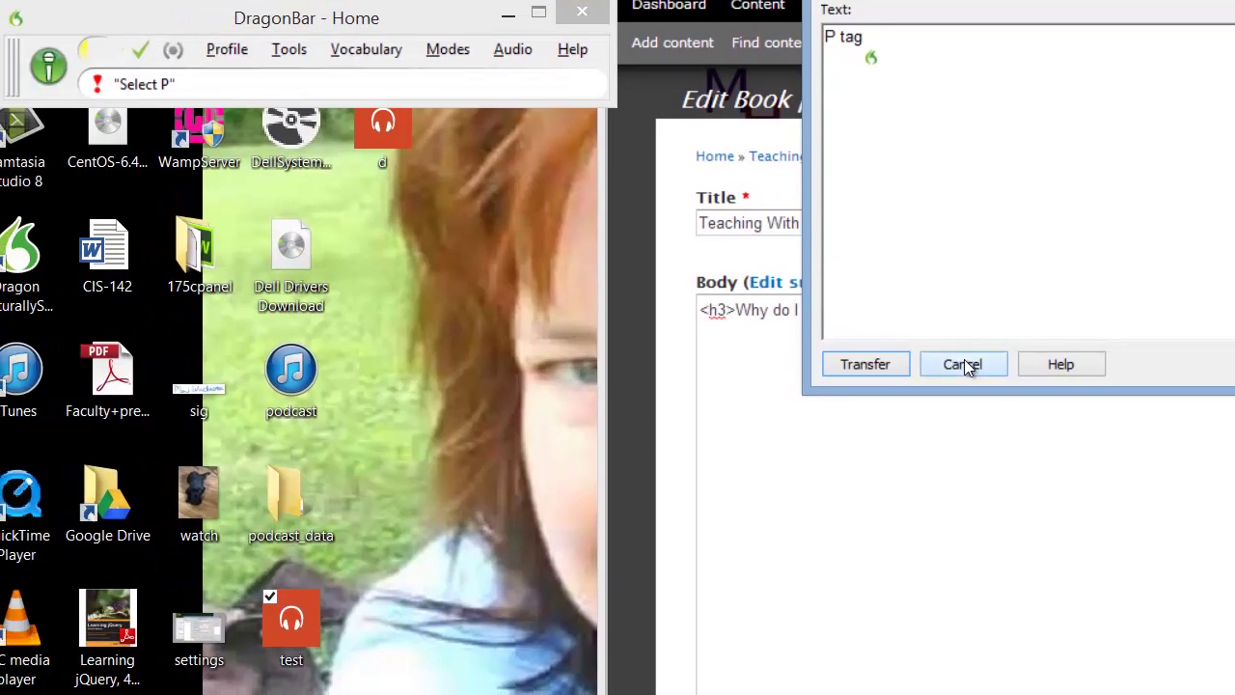
click(964, 364)
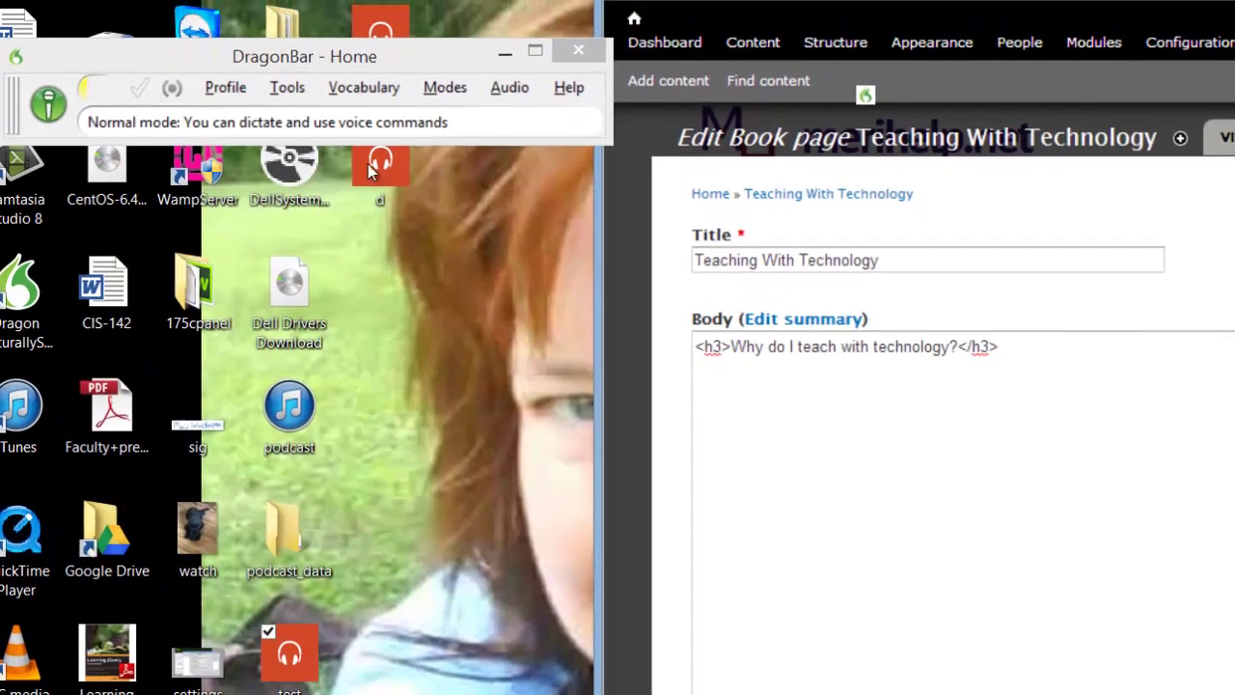
In the Vocabulary Editor, find '<p>' and retrain its 'p tag' pronunciation.
click(386, 96)
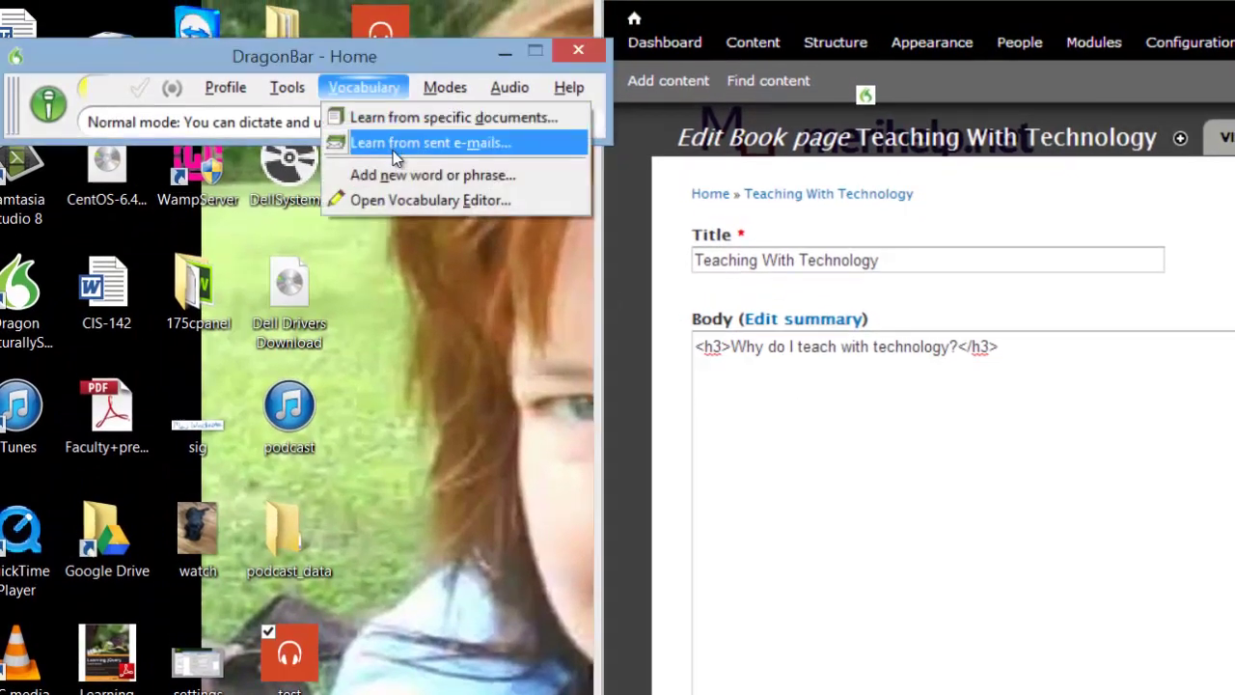
click(398, 200)
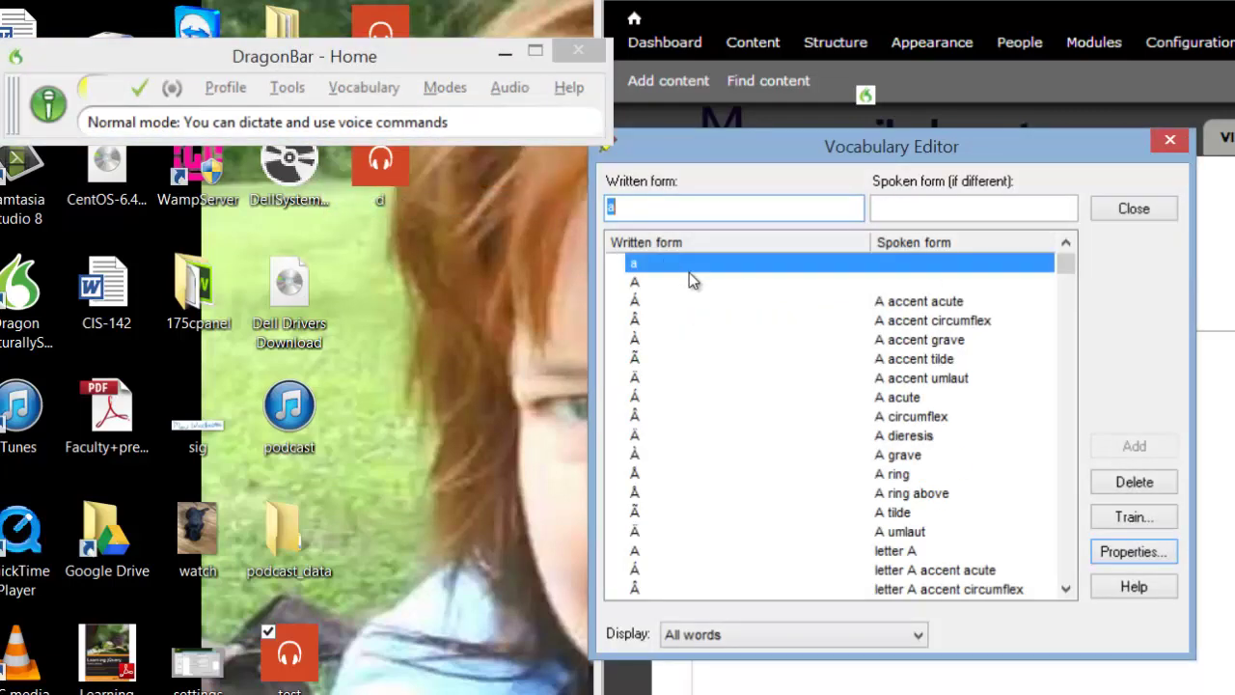
text(<p>)
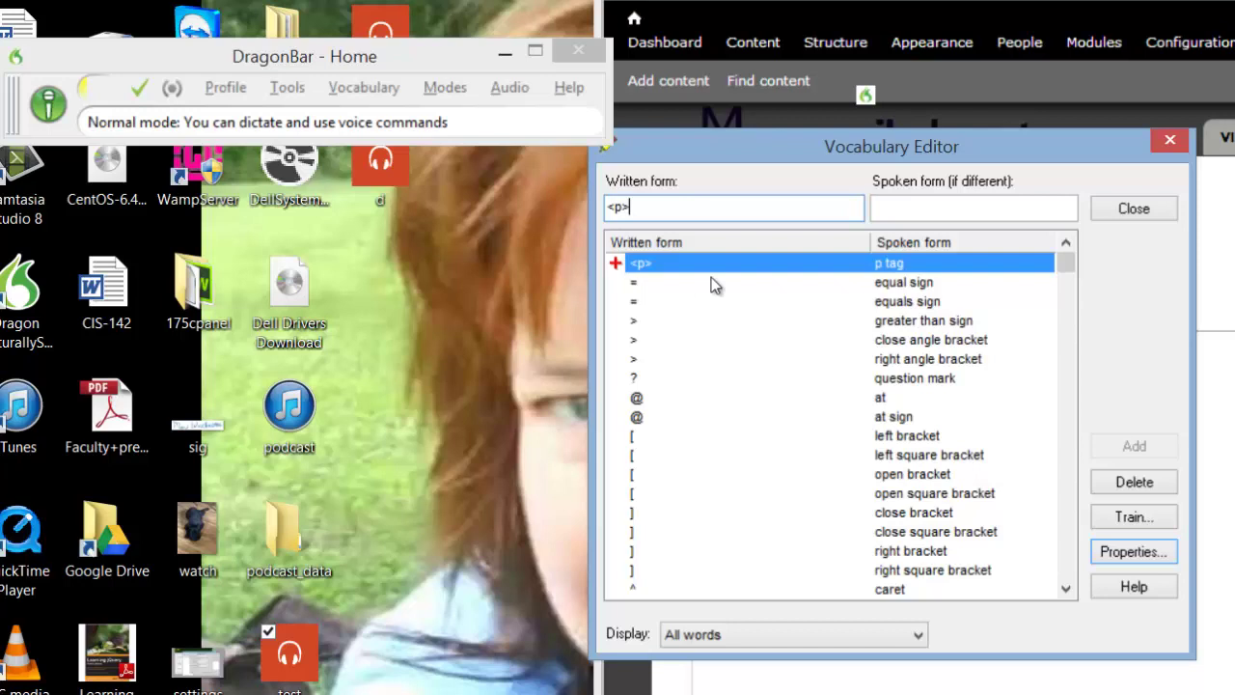
click(1161, 512)
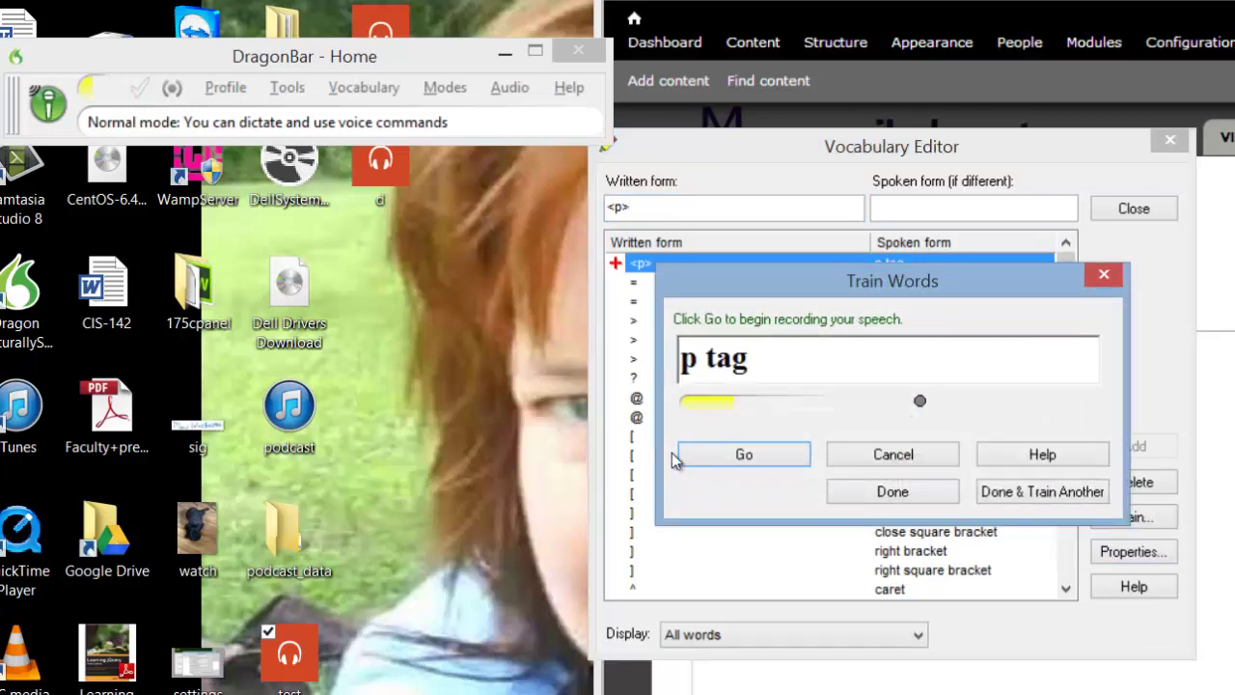
click(762, 452)
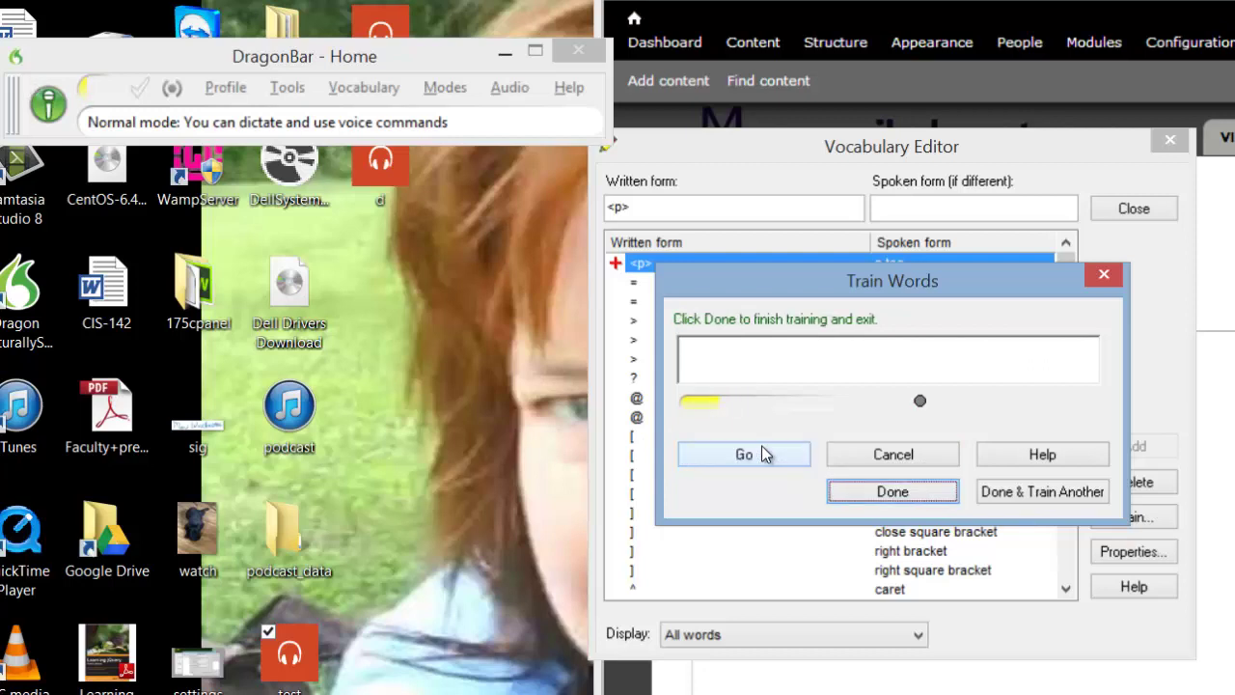
click(859, 492)
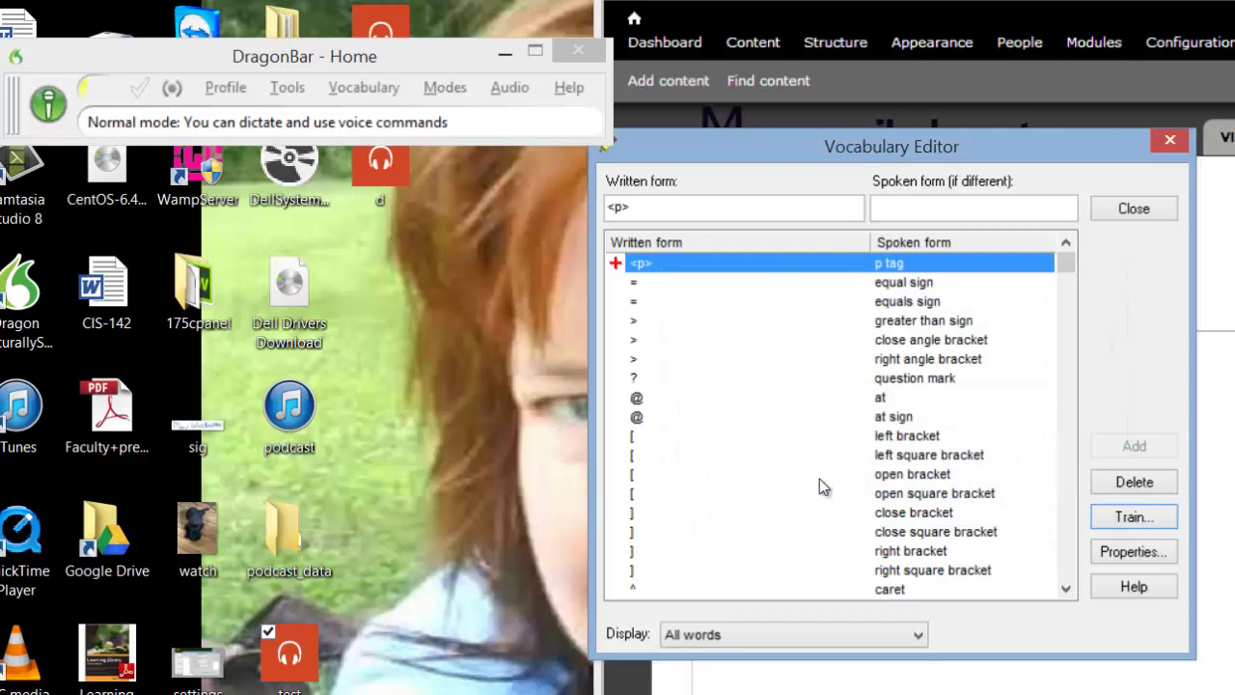
Enter '</p>' in the Vocabulary Editor and train it as 'close p tag'.
click(627, 206)
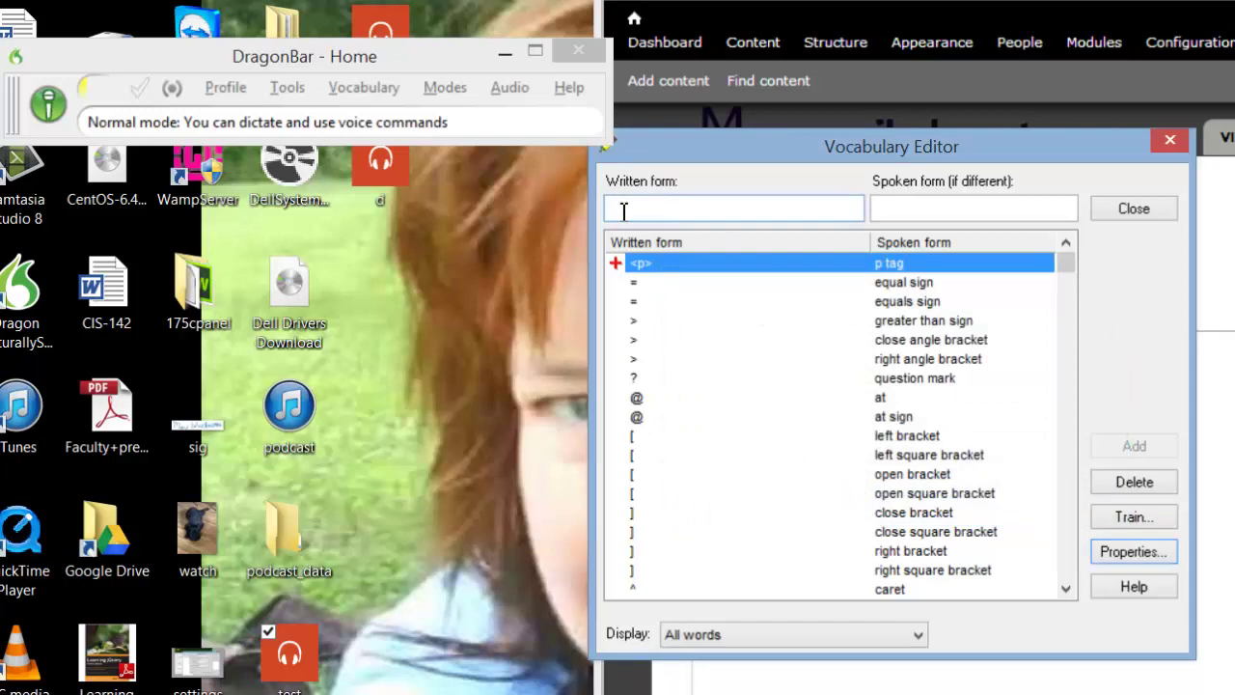
text(</>)
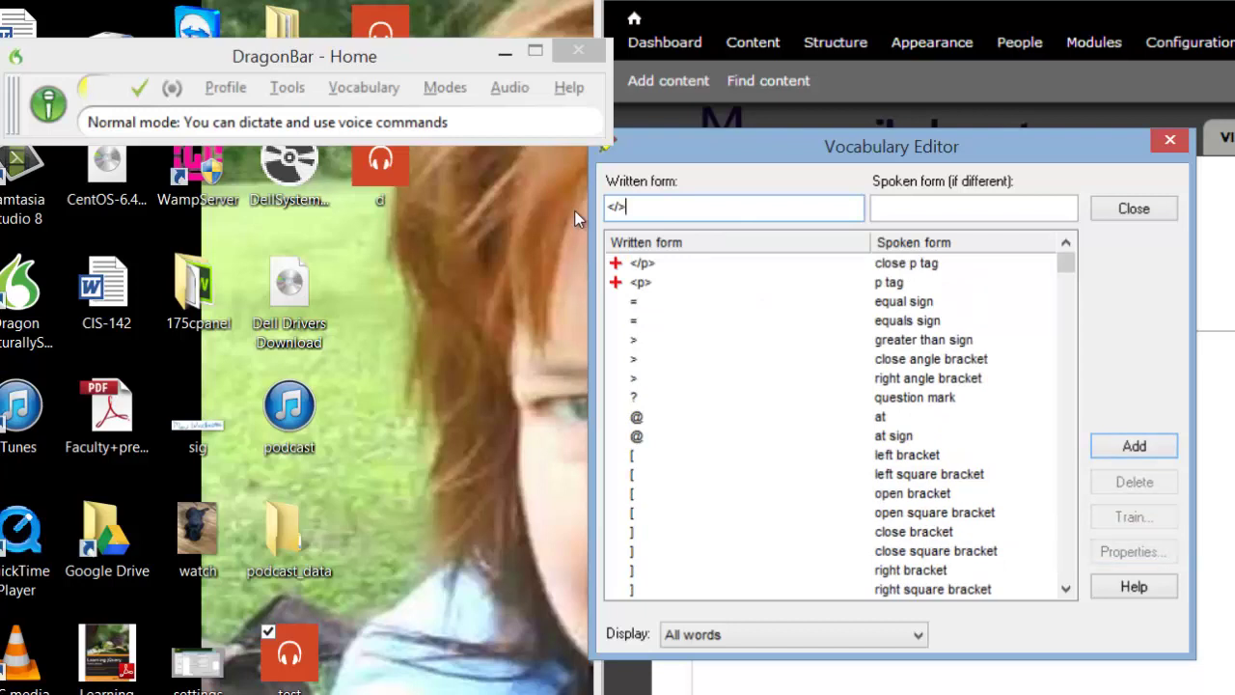
key(BackSpace)
text(p>)
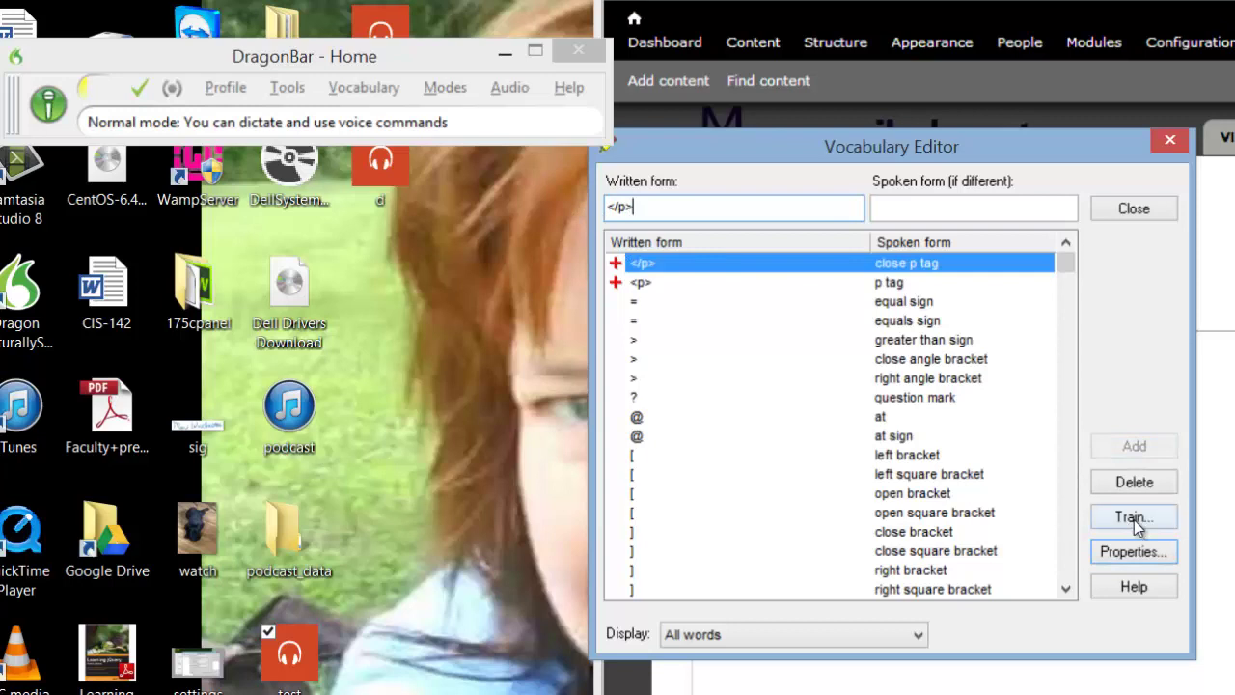
click(1134, 519)
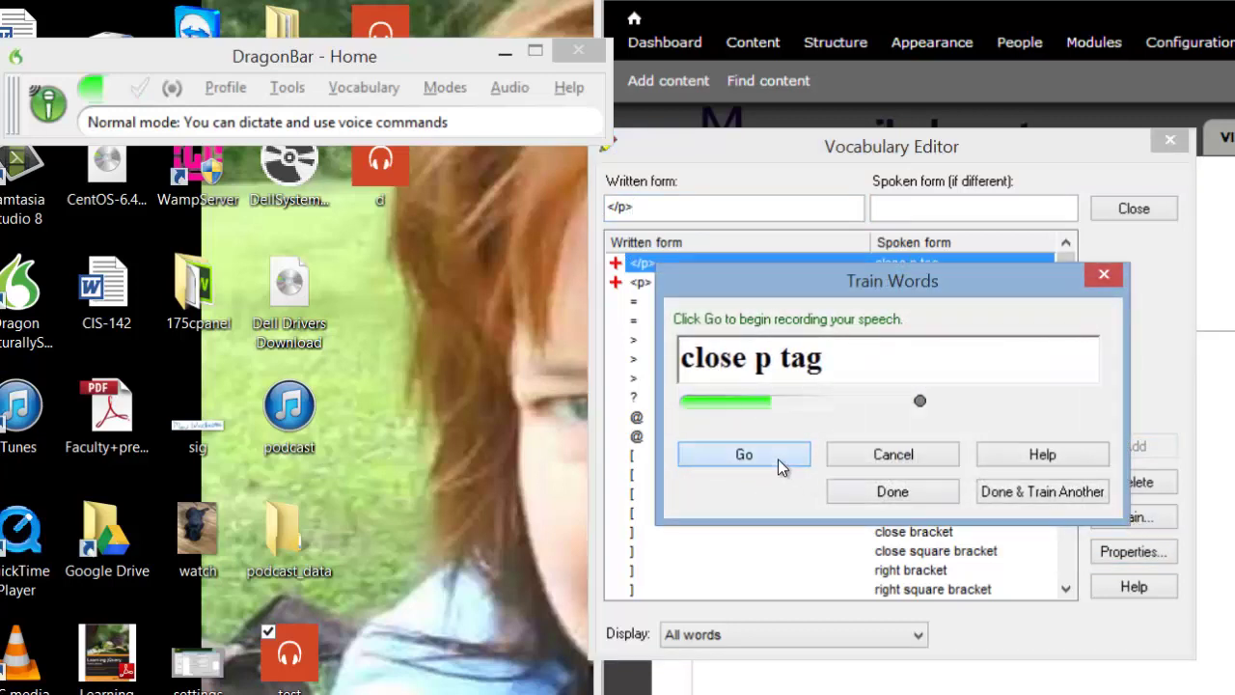
click(778, 458)
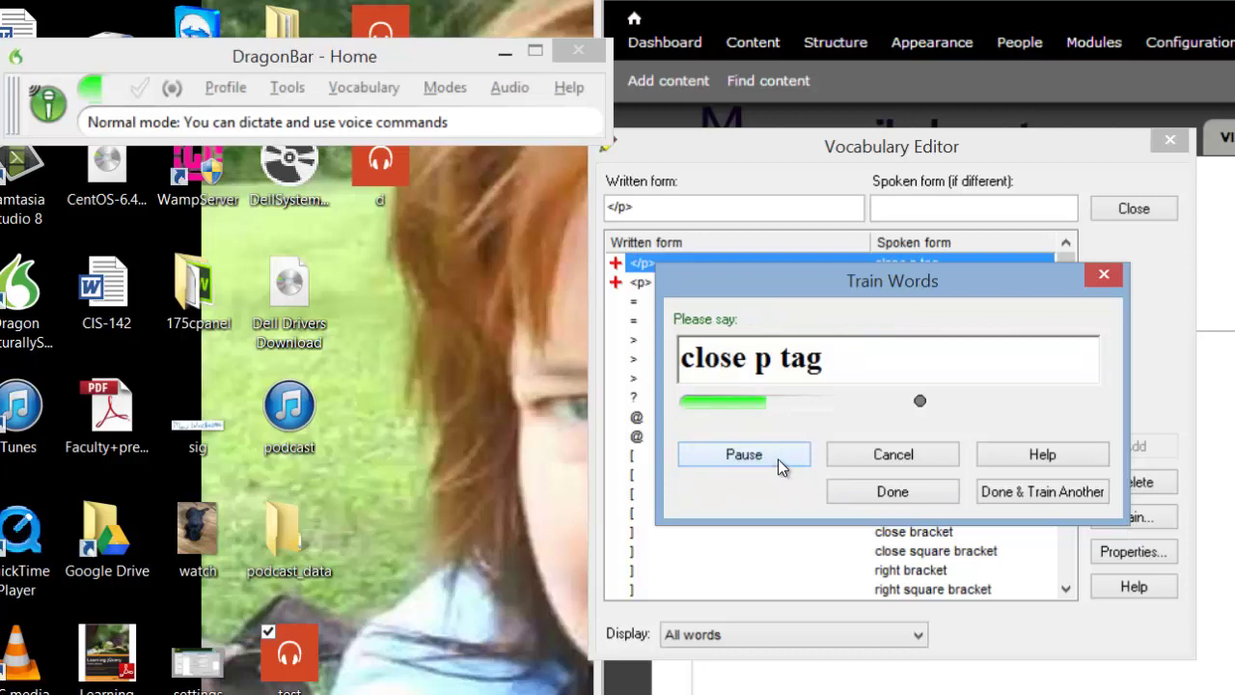
click(886, 492)
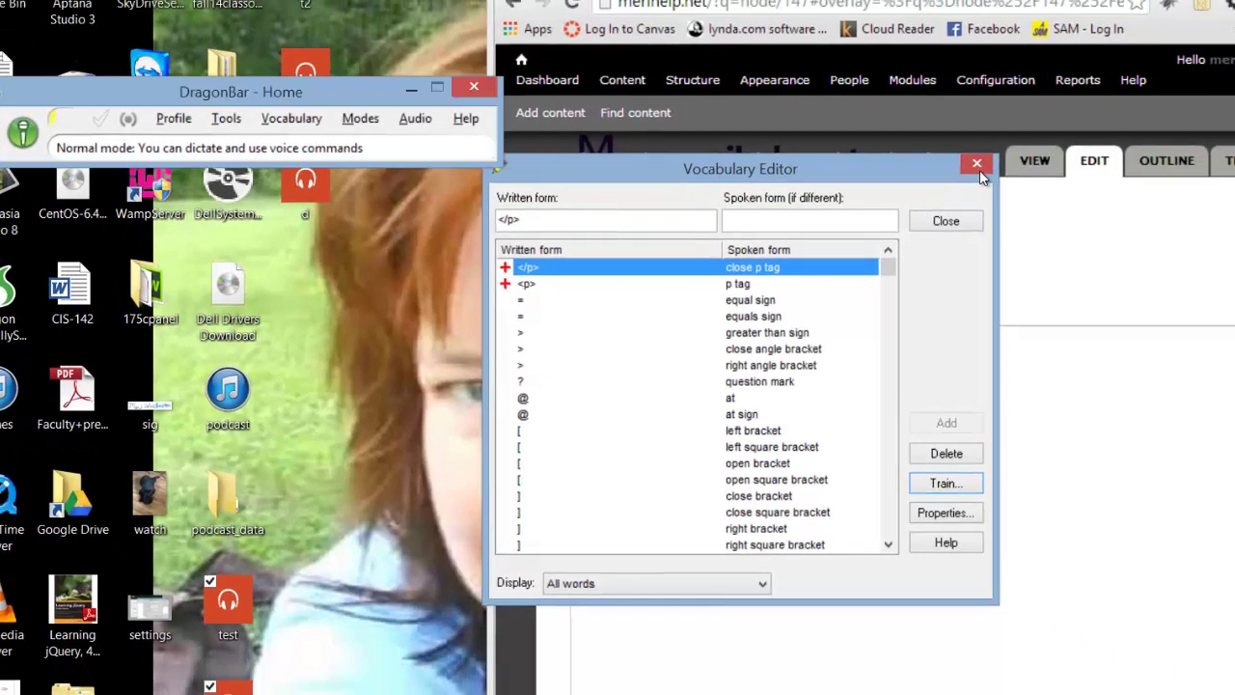
Close the Vocabulary Editor, dictate a test sentence after <p> in the Body field's Dictation Box, and select it.
click(1169, 143)
click(574, 380)
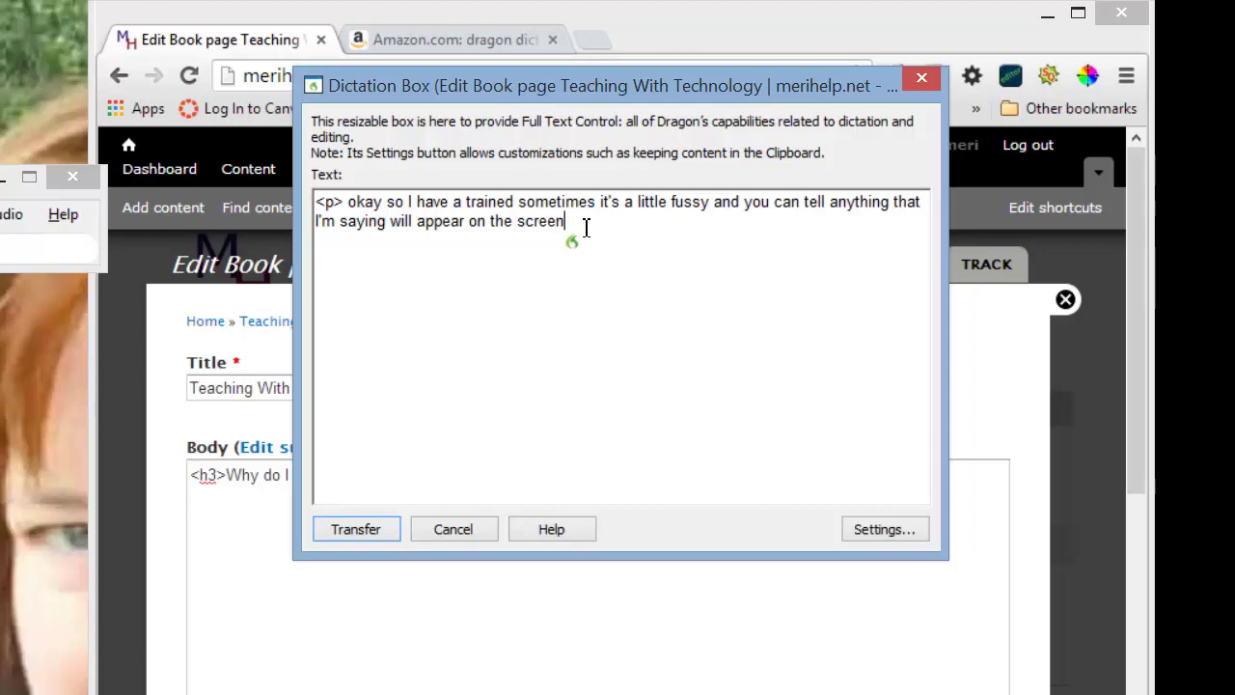
drag(585, 226, 345, 207)
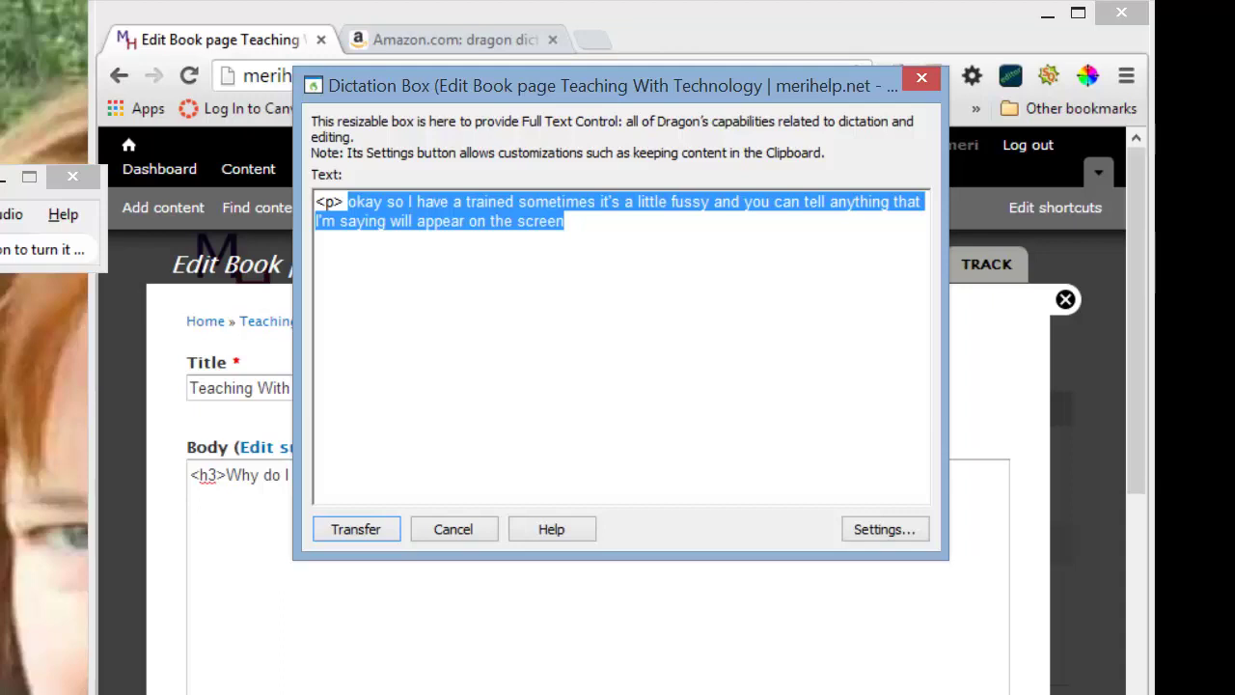
Delete the test text and dictate 'When I started taking online classes for my Masters degree, I believe that we could do better.'.
key(Delete)
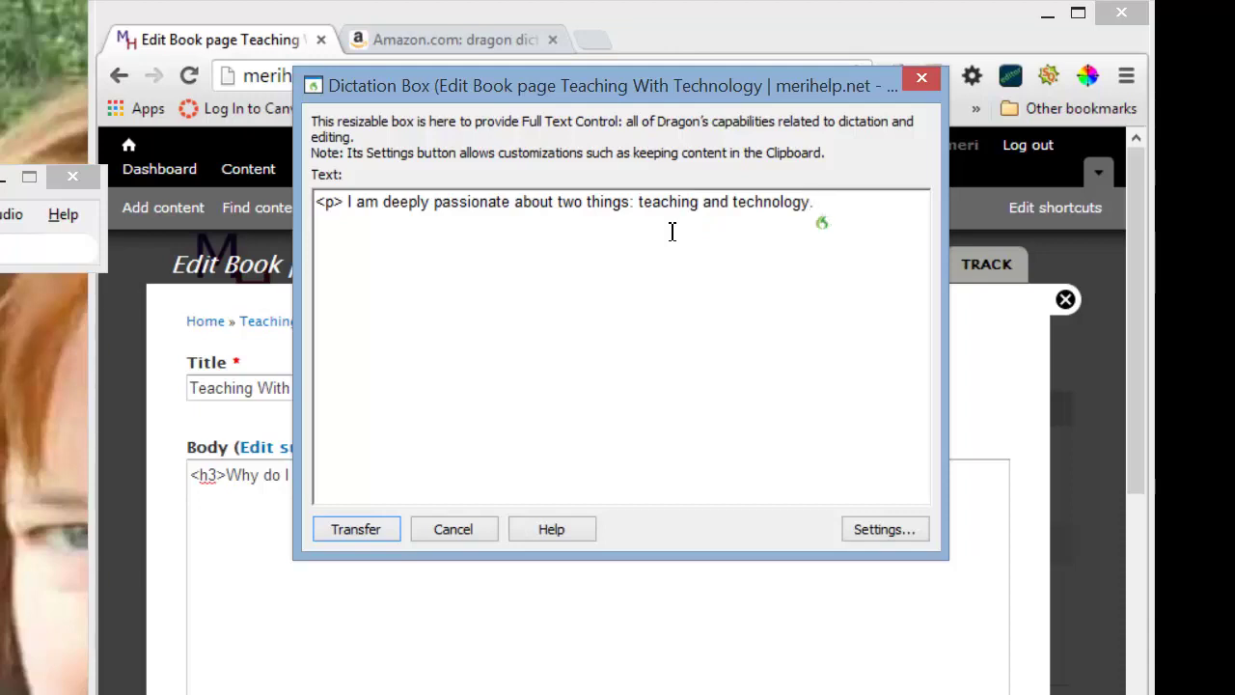
key(BackSpace)
key(BackSpace)
key(BackSpace)
key(BackSpace)
key(BackSpace)
key(BackSpace)
key(BackSpace)
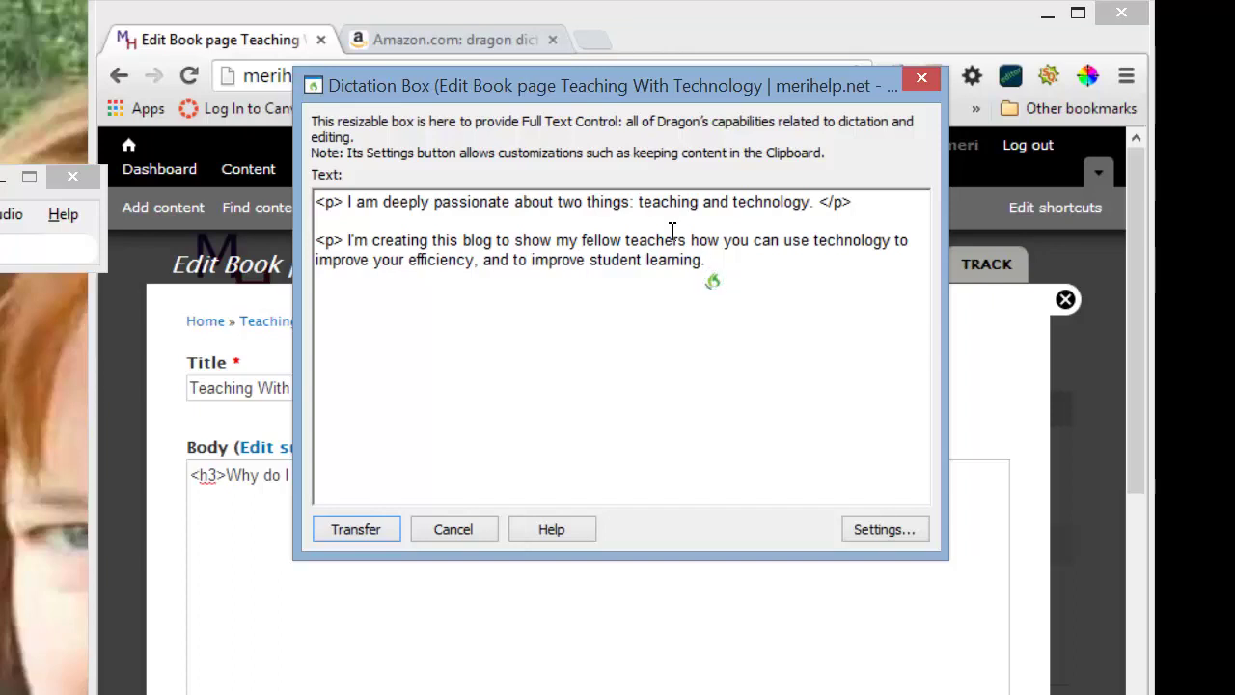
text(When I started taking online classes for my Masters degree,)
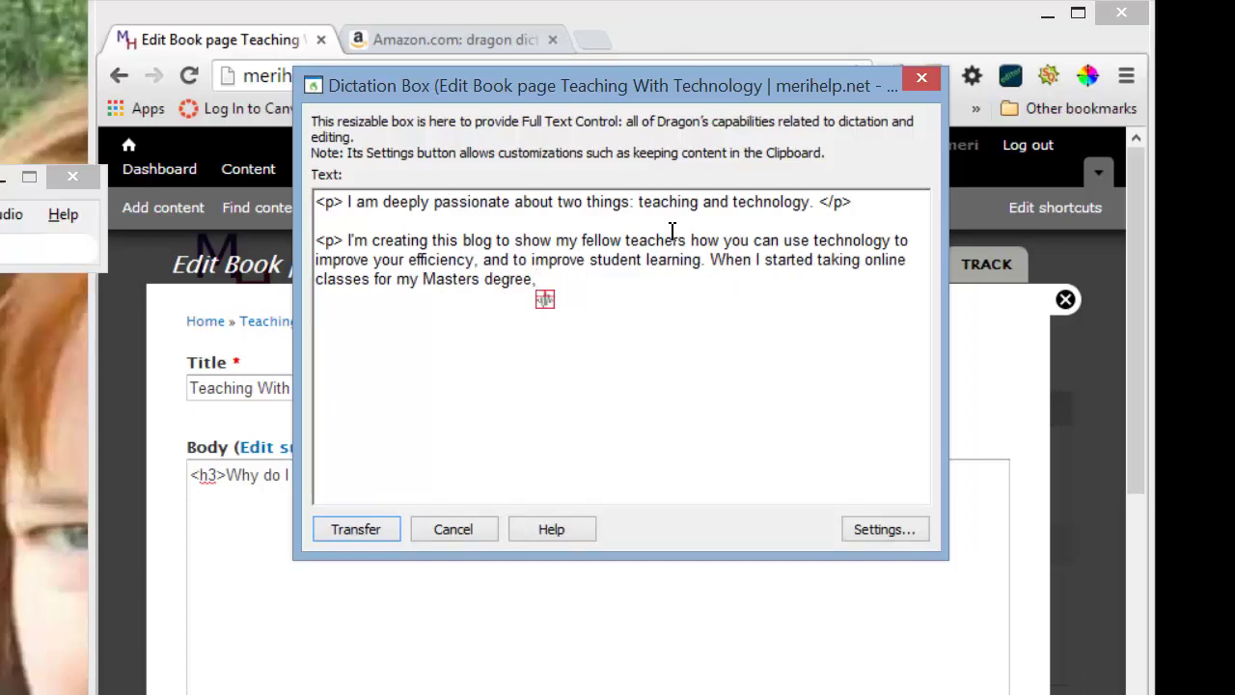
text(I believe that)
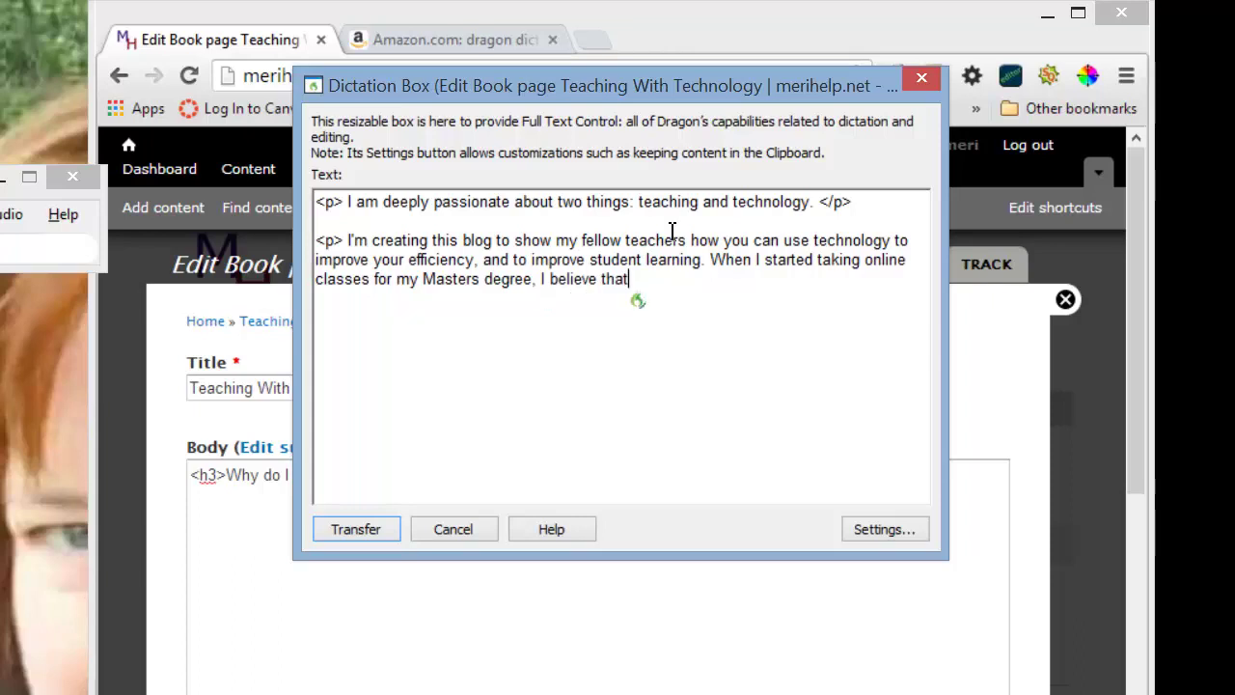
text( we could do better.)
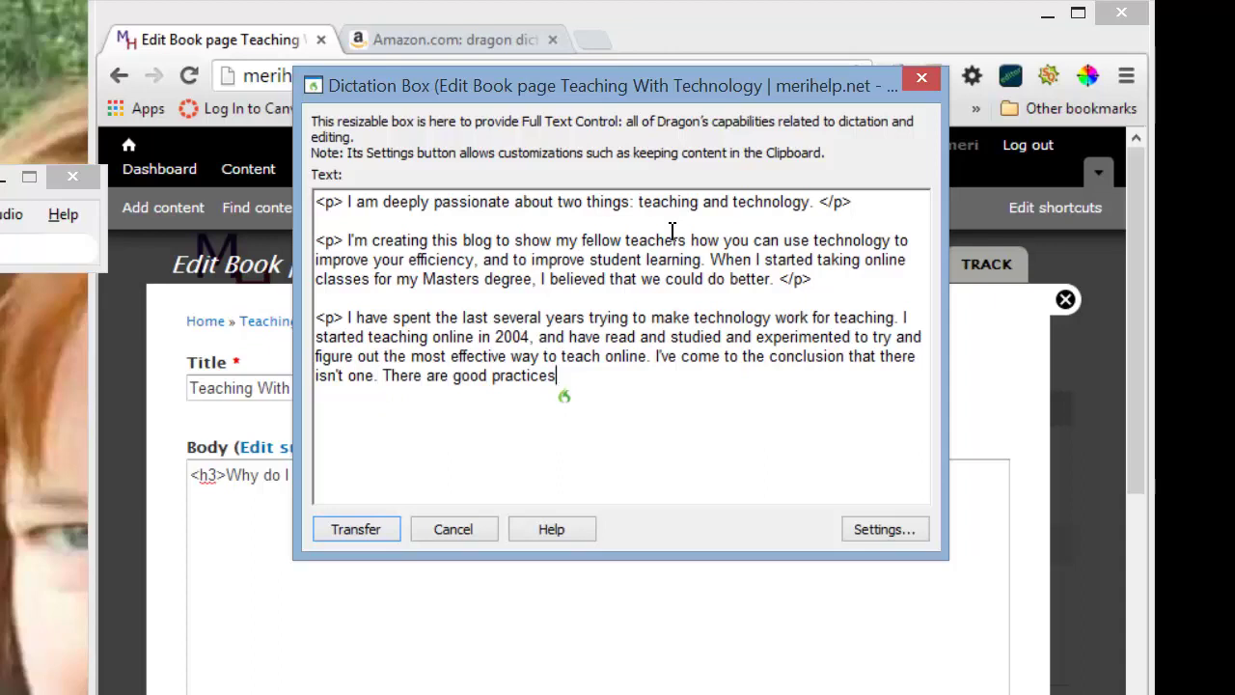
Replace the stray period with ', but it takes different approaches to reach different students. Technology can help'.
text(.)
key(BackSpace)
text(, but it takes different approaches)
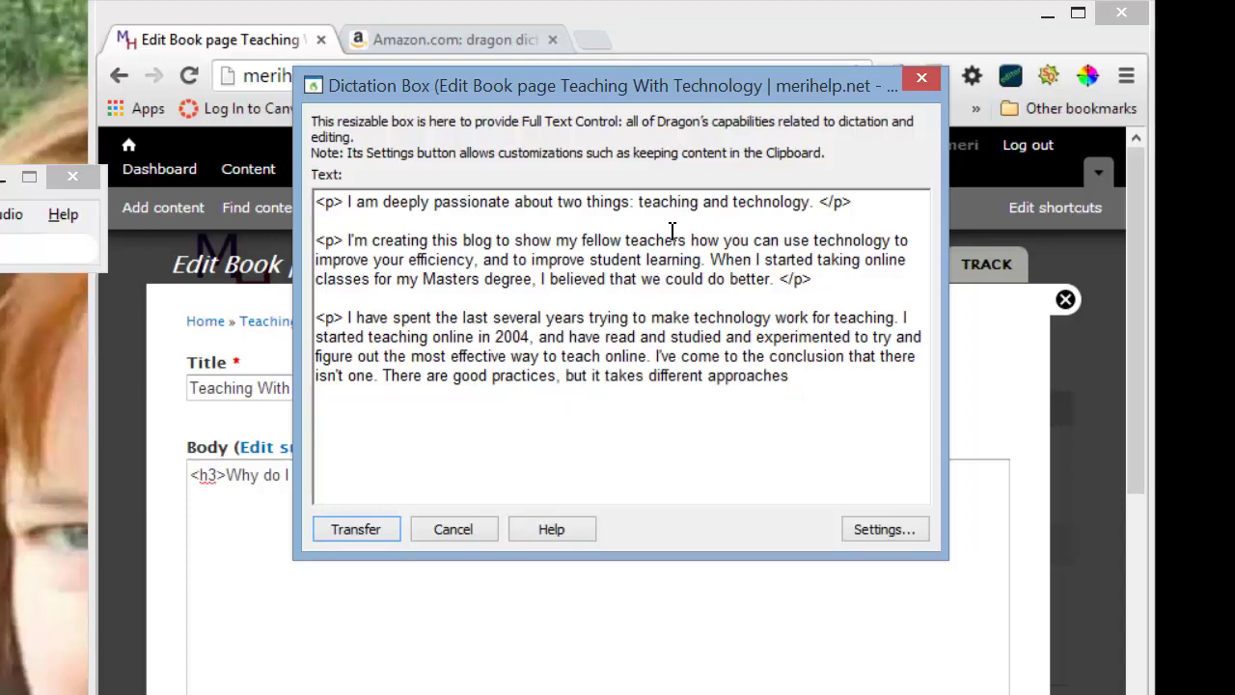
text( to reach different students.)
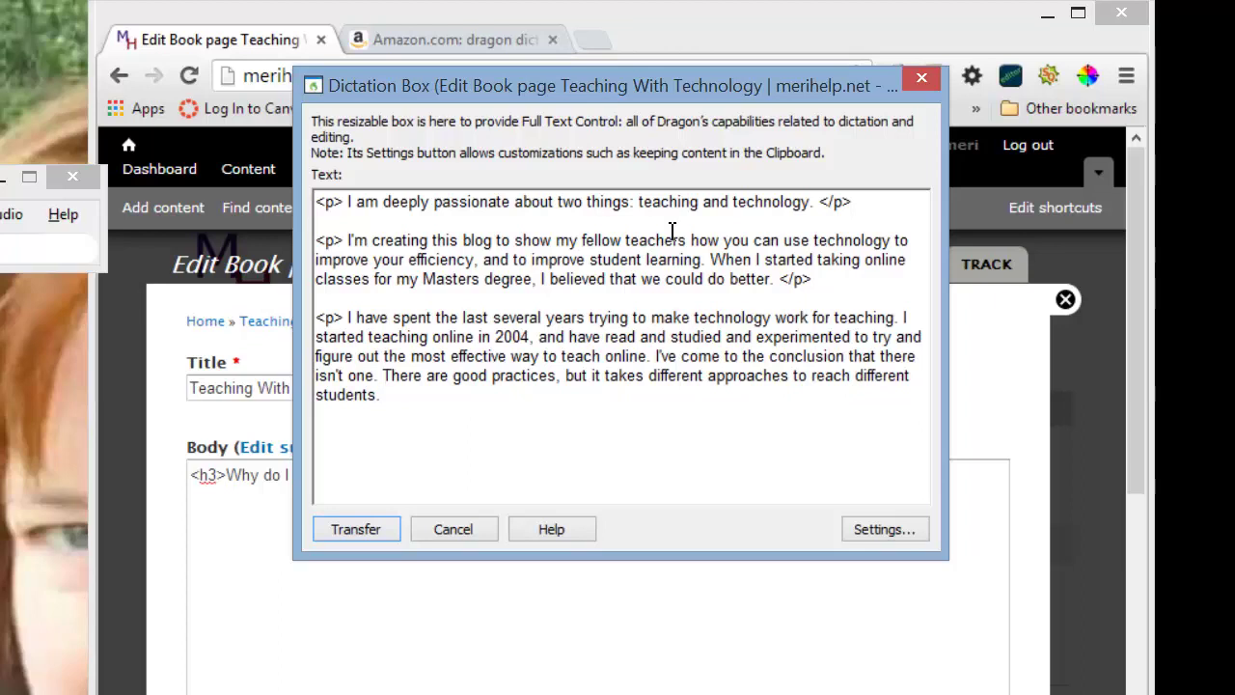
text( Technology can help)
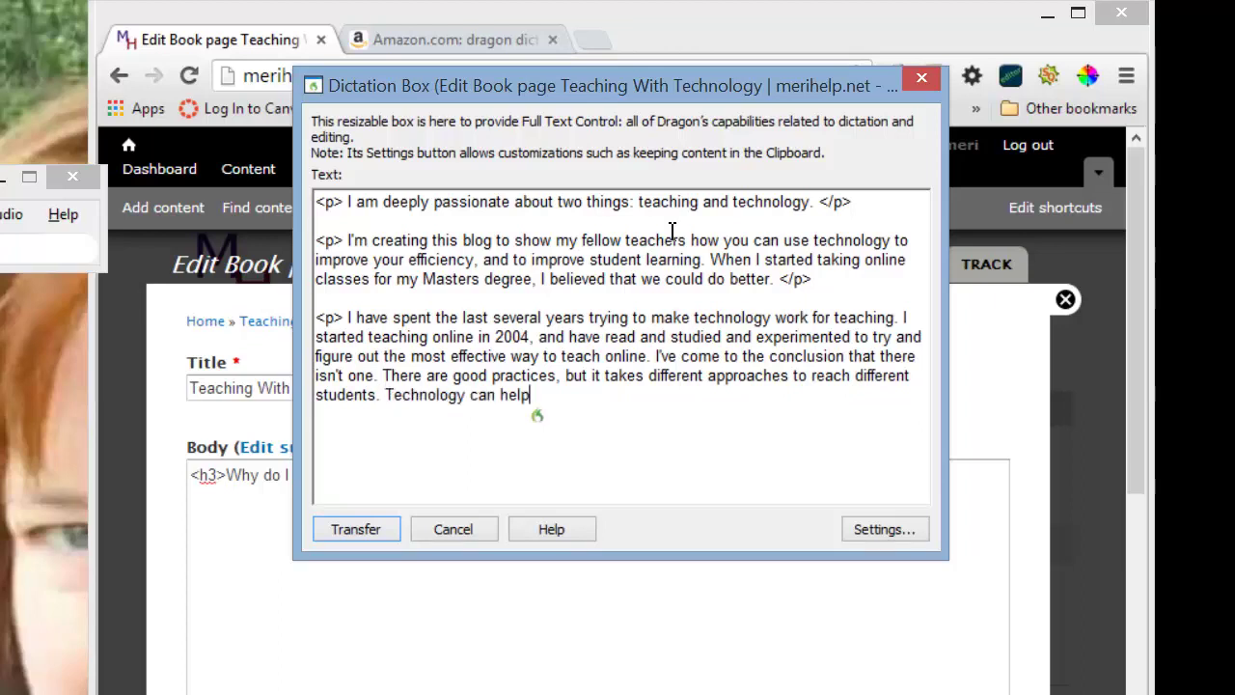
text( reach more students)
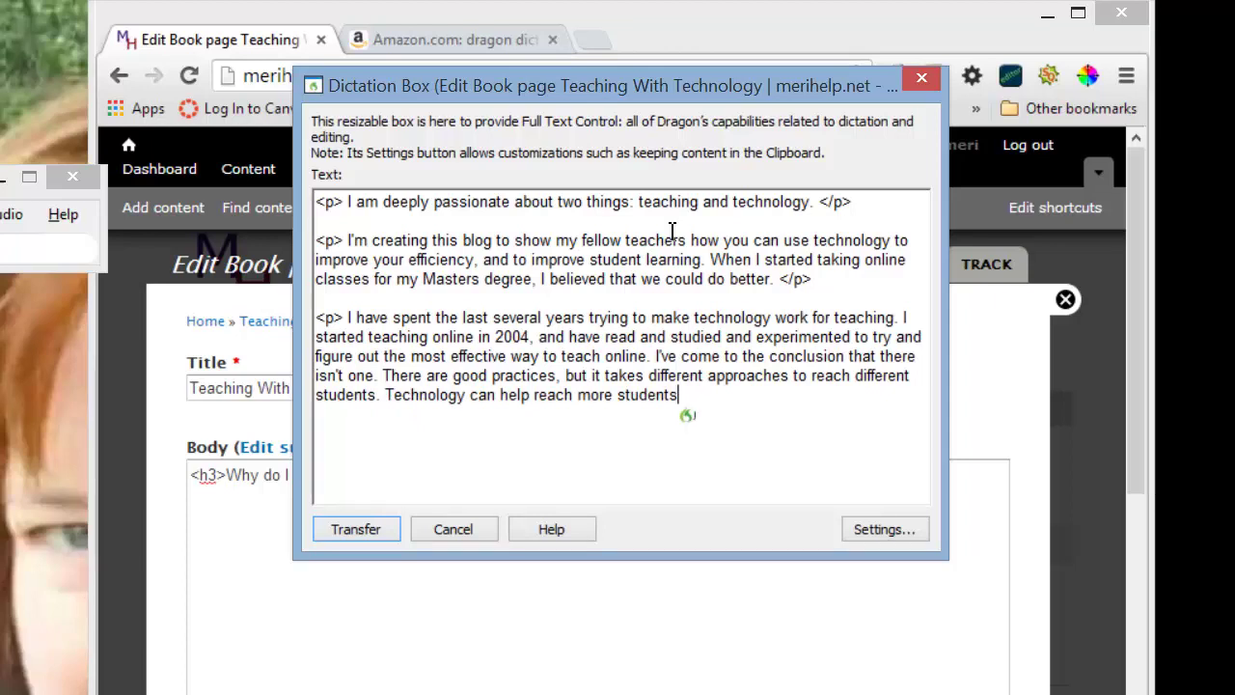
text(.)
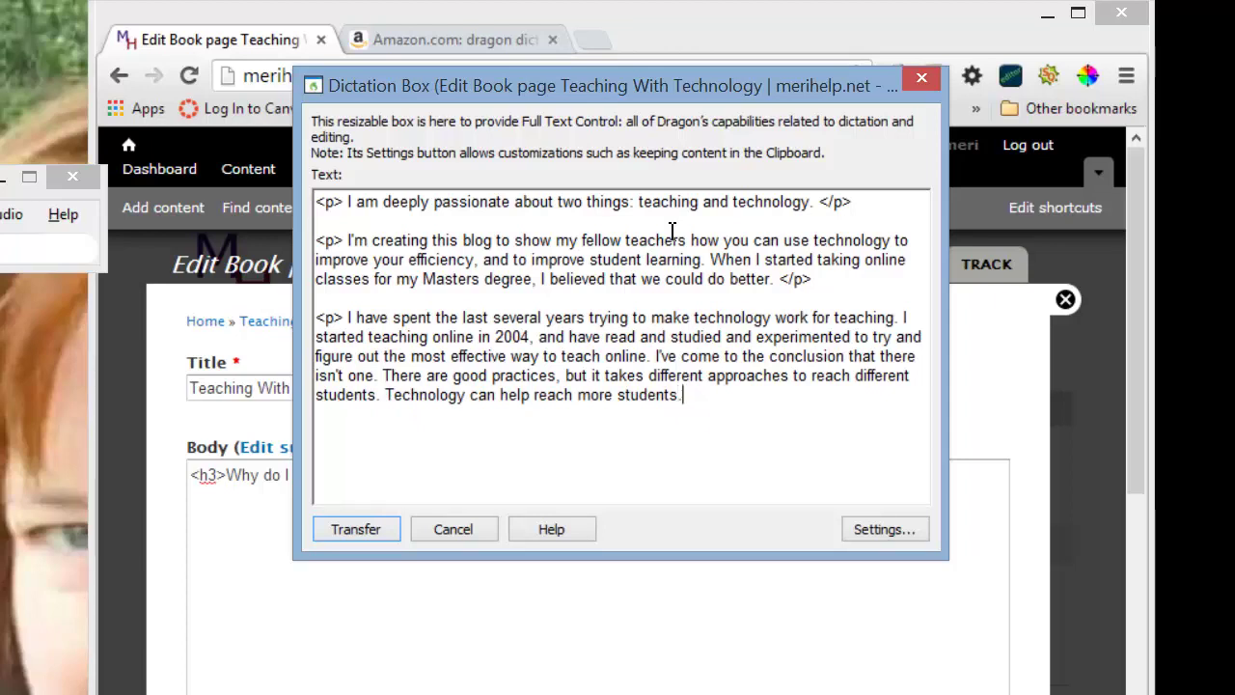
text( I have found that adding)
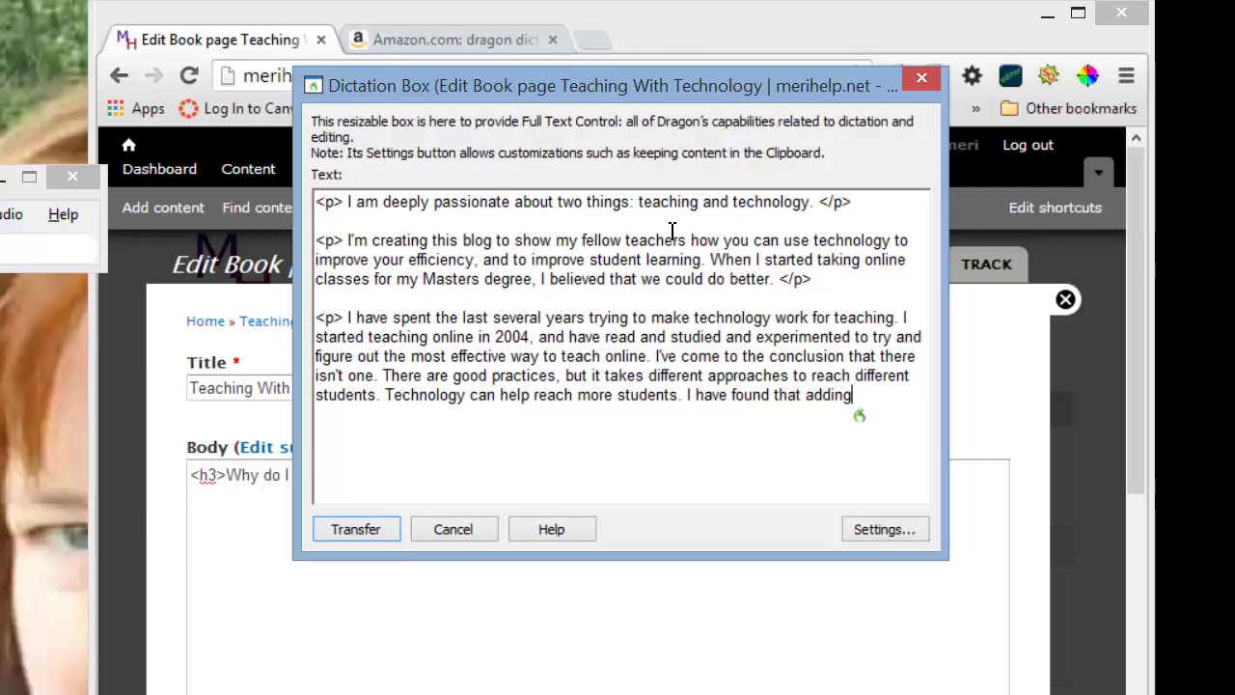
text( demonstration videos)
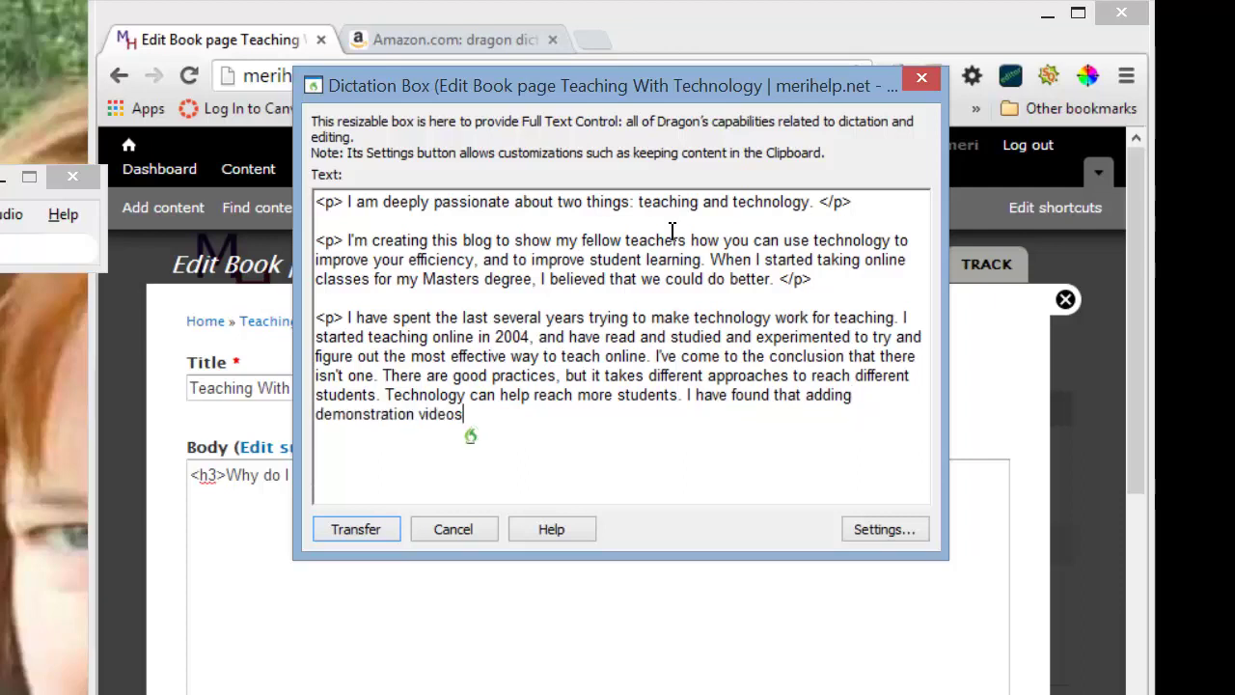
text( that replace)
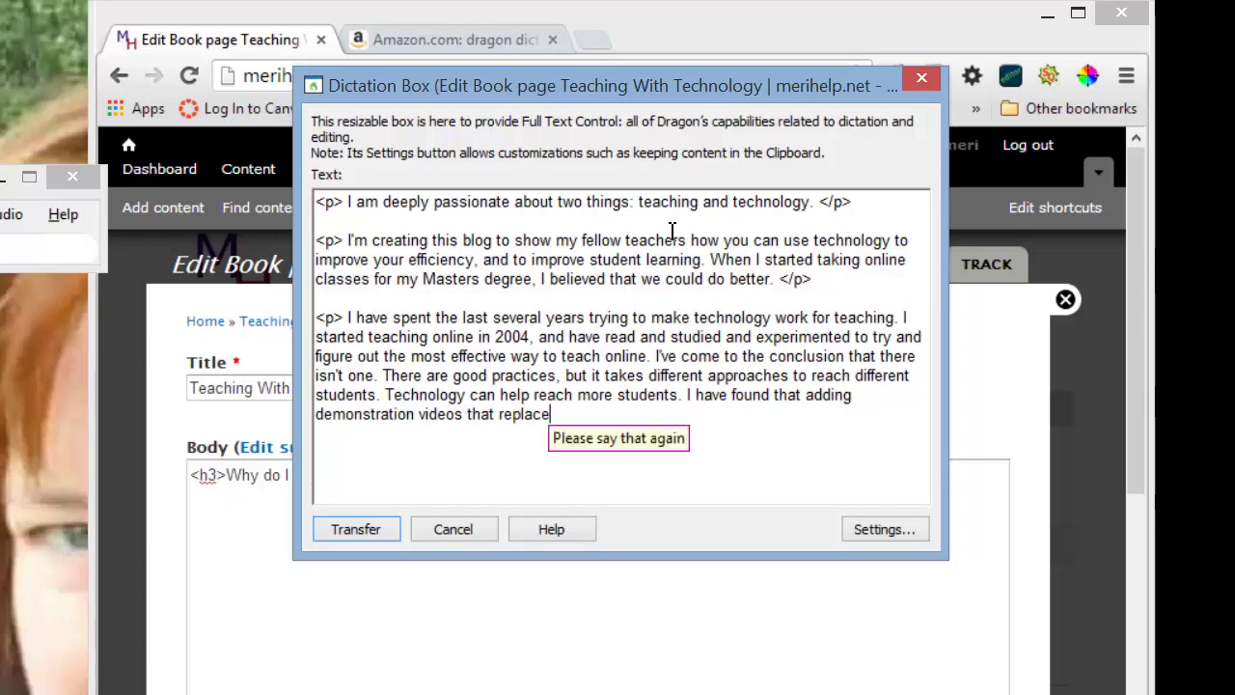
text( the lament)
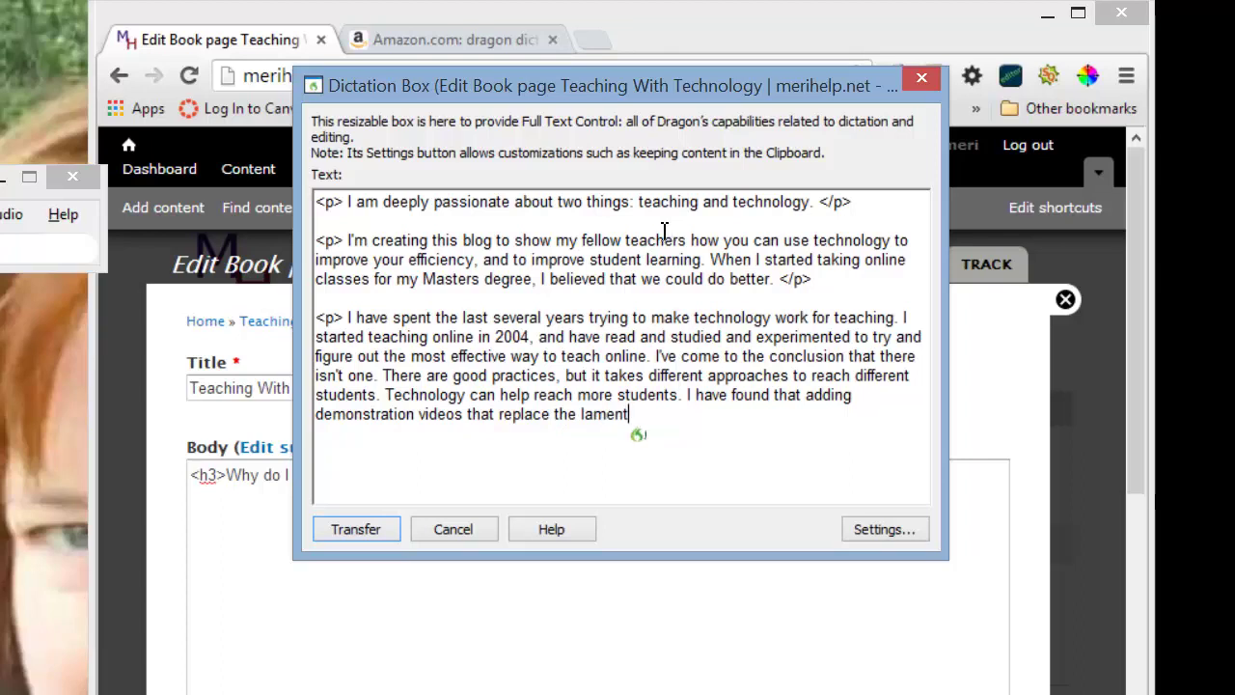
text( my live lectures)
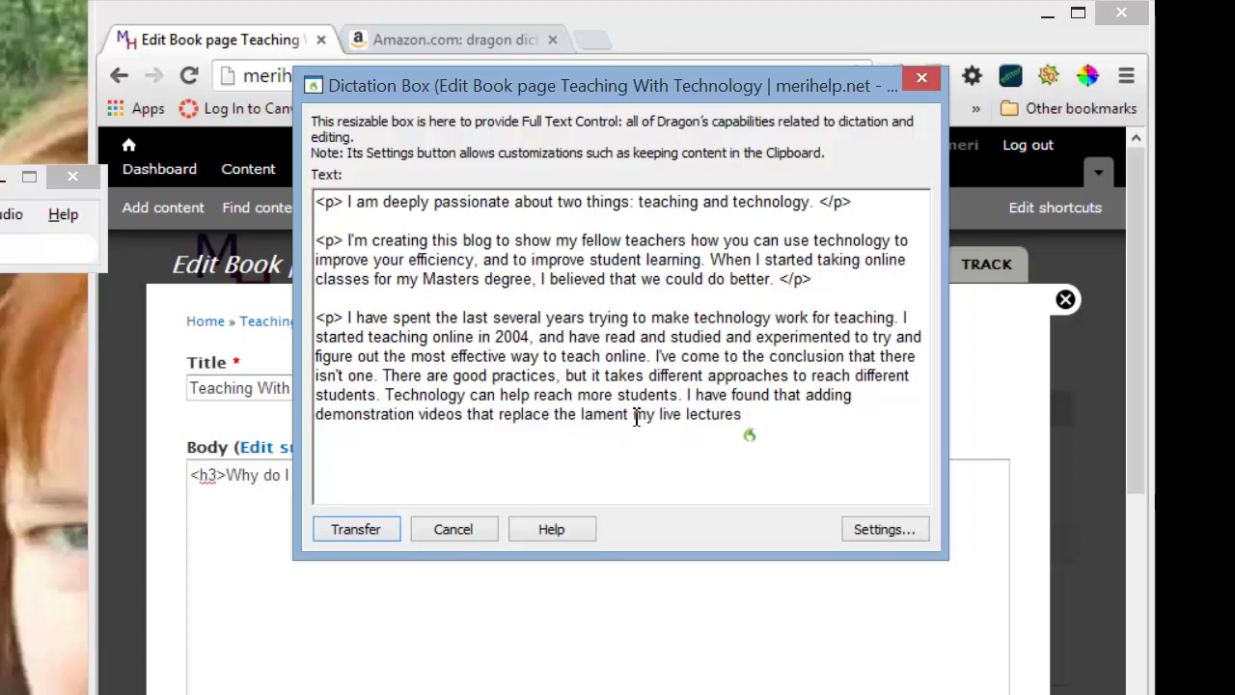
Replace 'the lament' with 'or supplement' and end with ', helps improve student learning. </p>' plus a new line.
drag(629, 415, 557, 417)
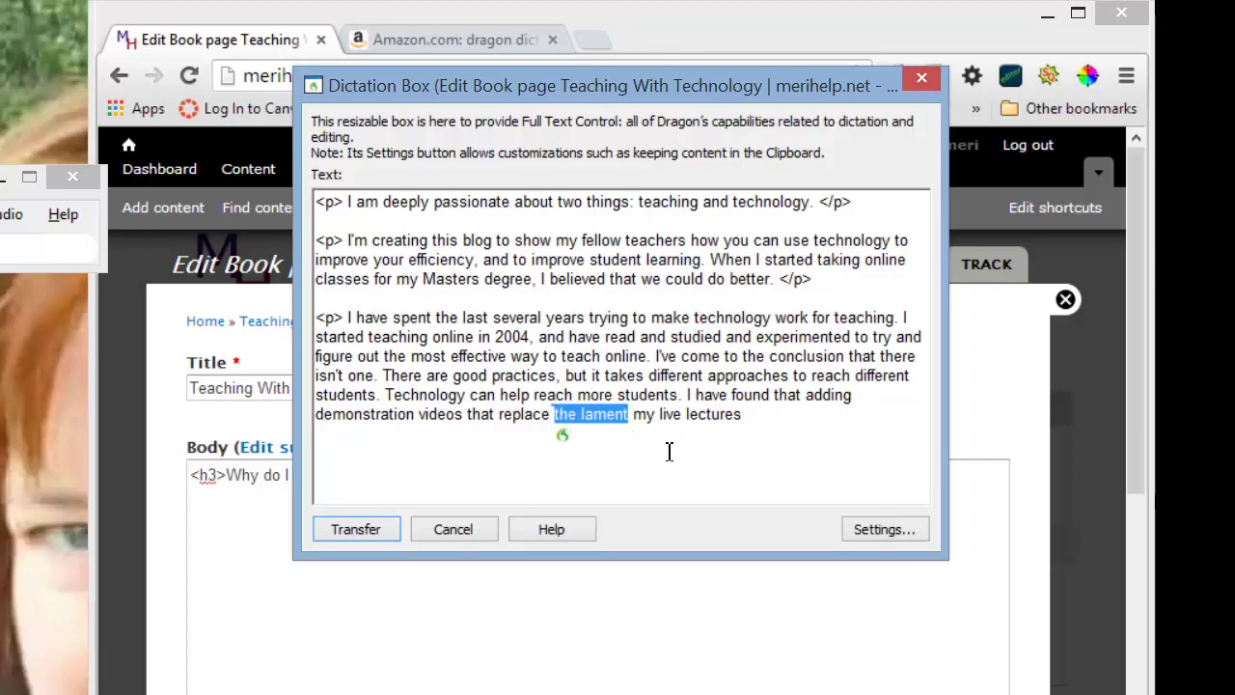
text(or supplement)
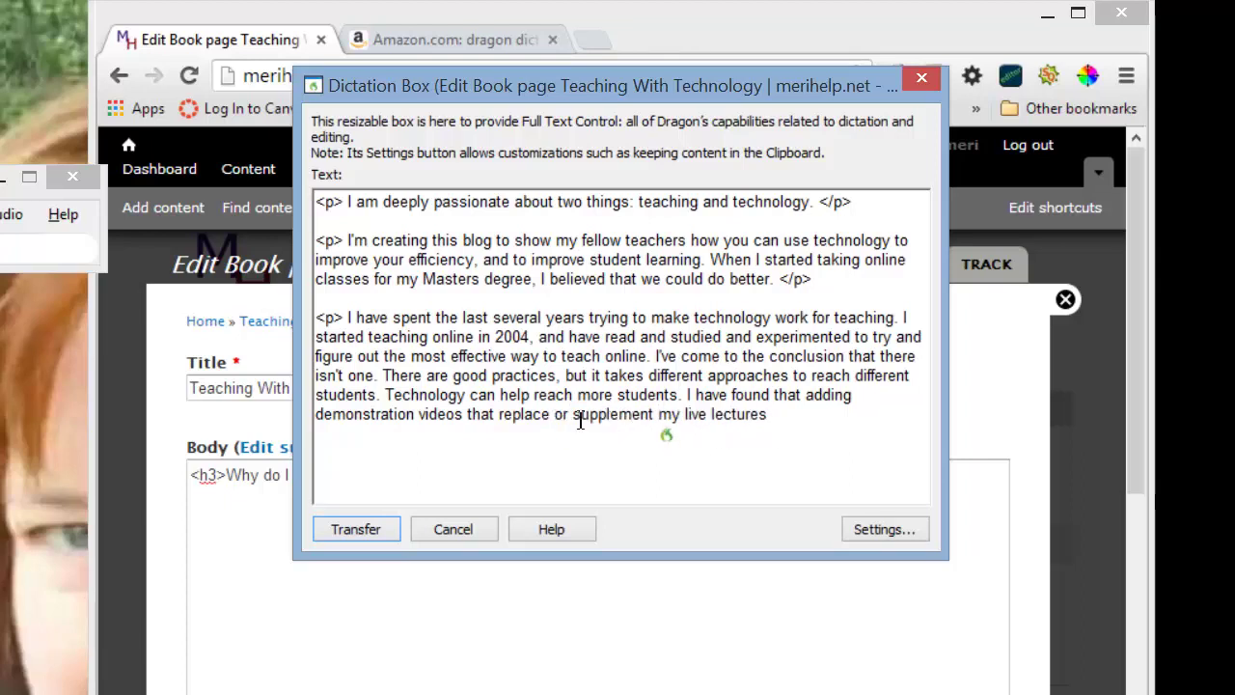
click(771, 414)
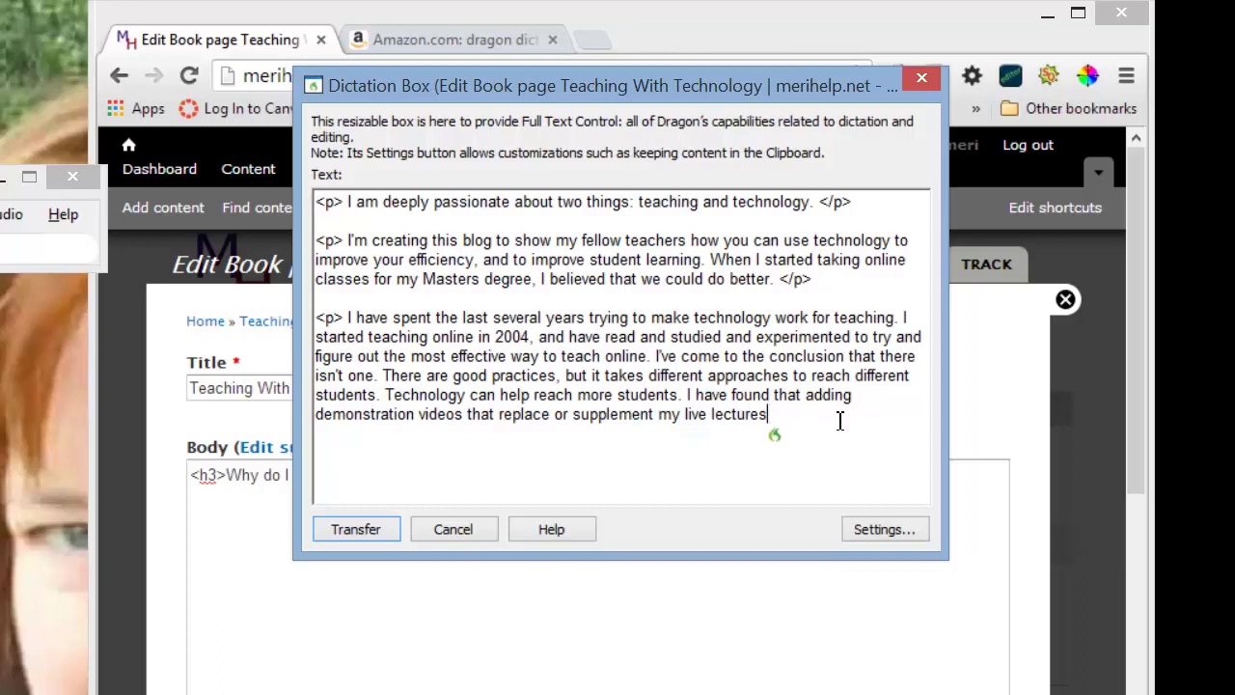
text(, helps improve student learning.)
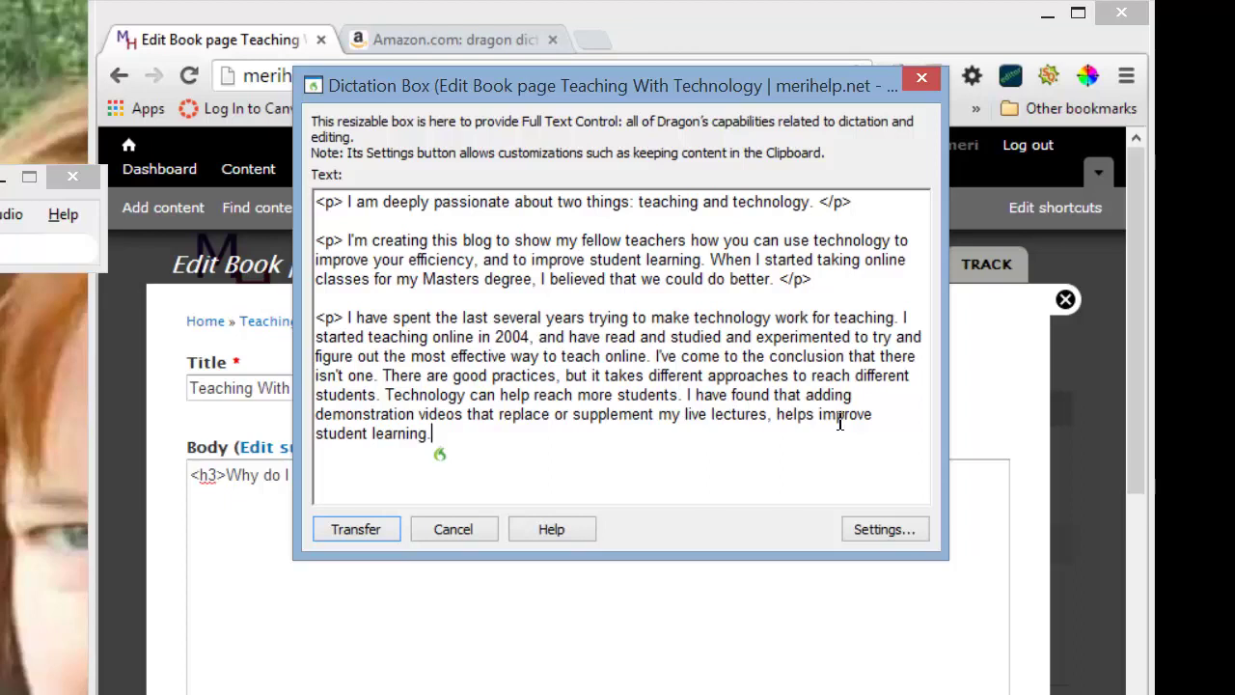
text( </p>)
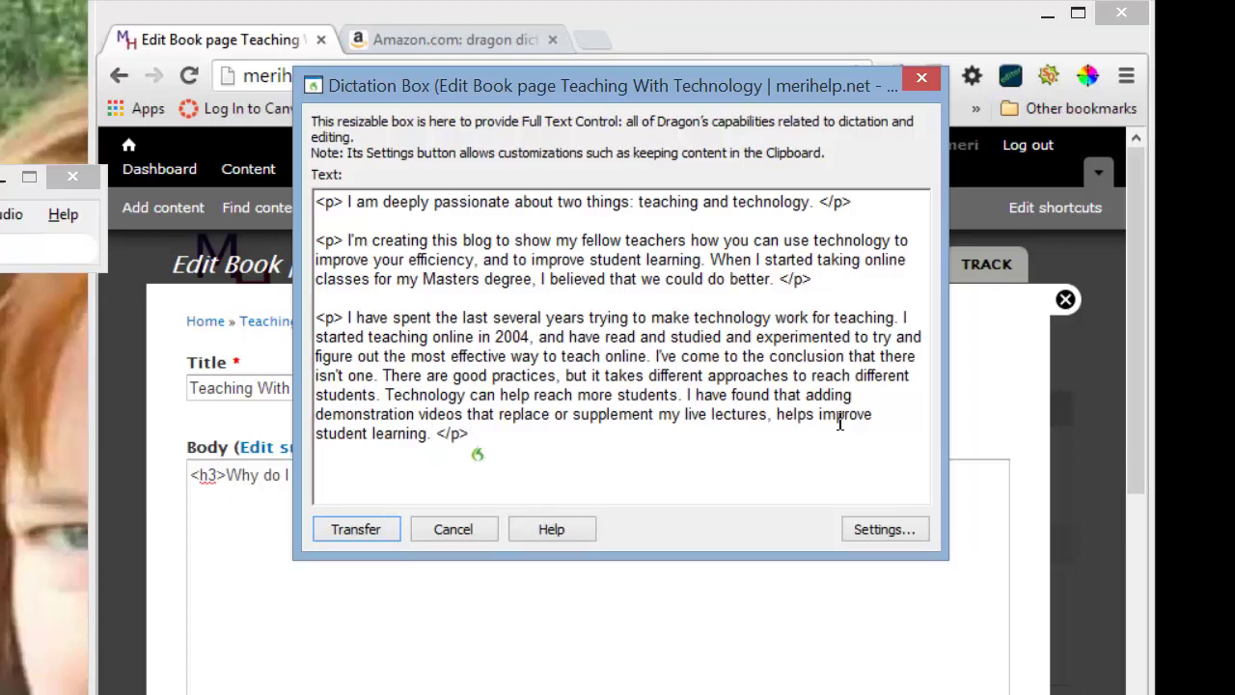
key(Return)
key(Return)
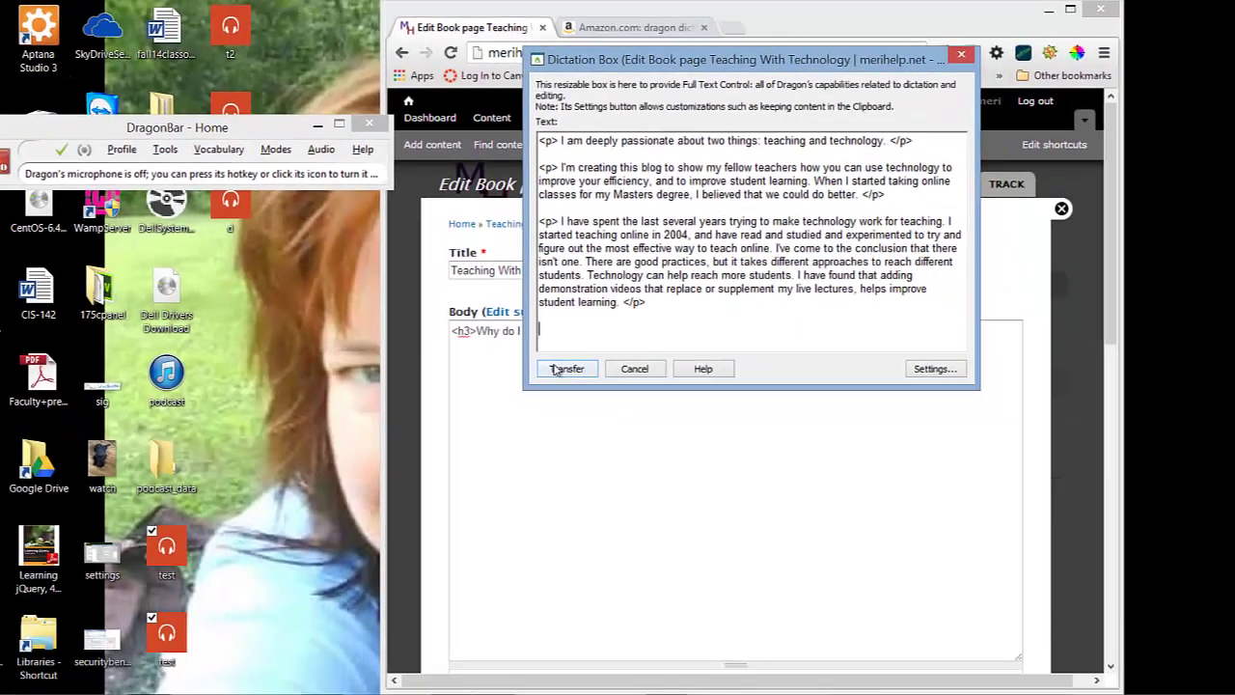
Transfer the three dictated paragraphs from the Dictation Box into the Drupal Body field.
click(567, 369)
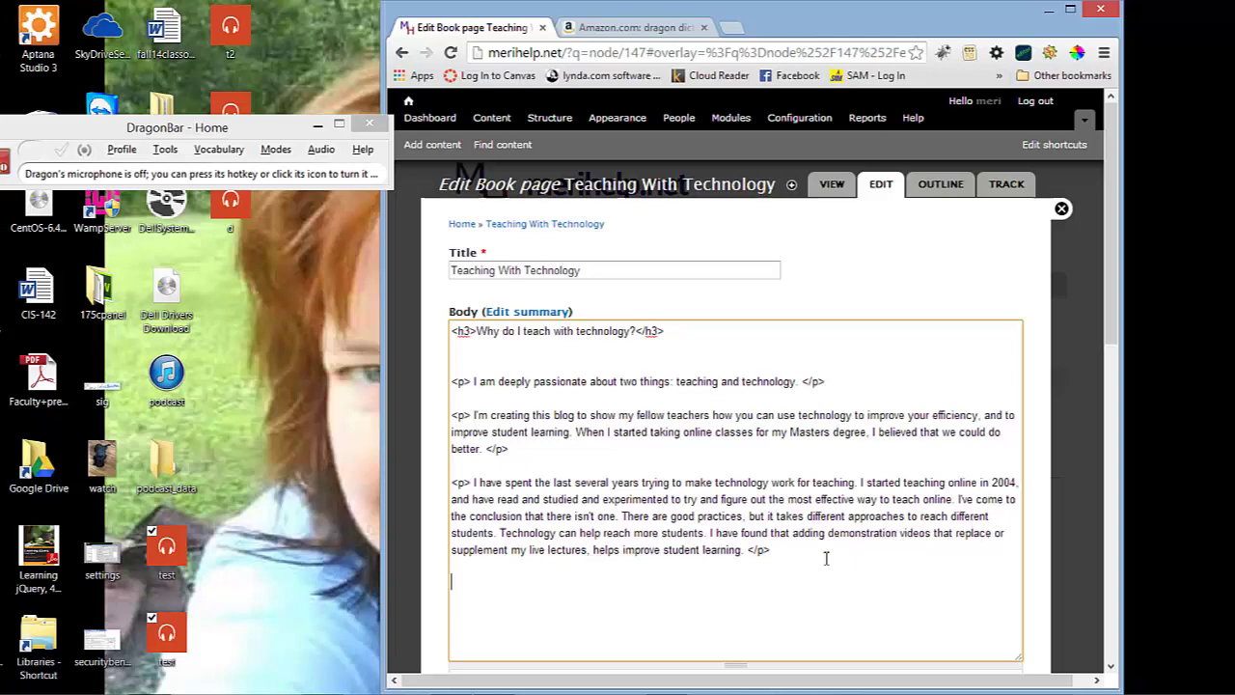
In Publishing options, tick Promoted to front page for the book page.
scroll(825, 561, down, 1)
scroll(825, 562, down, 1)
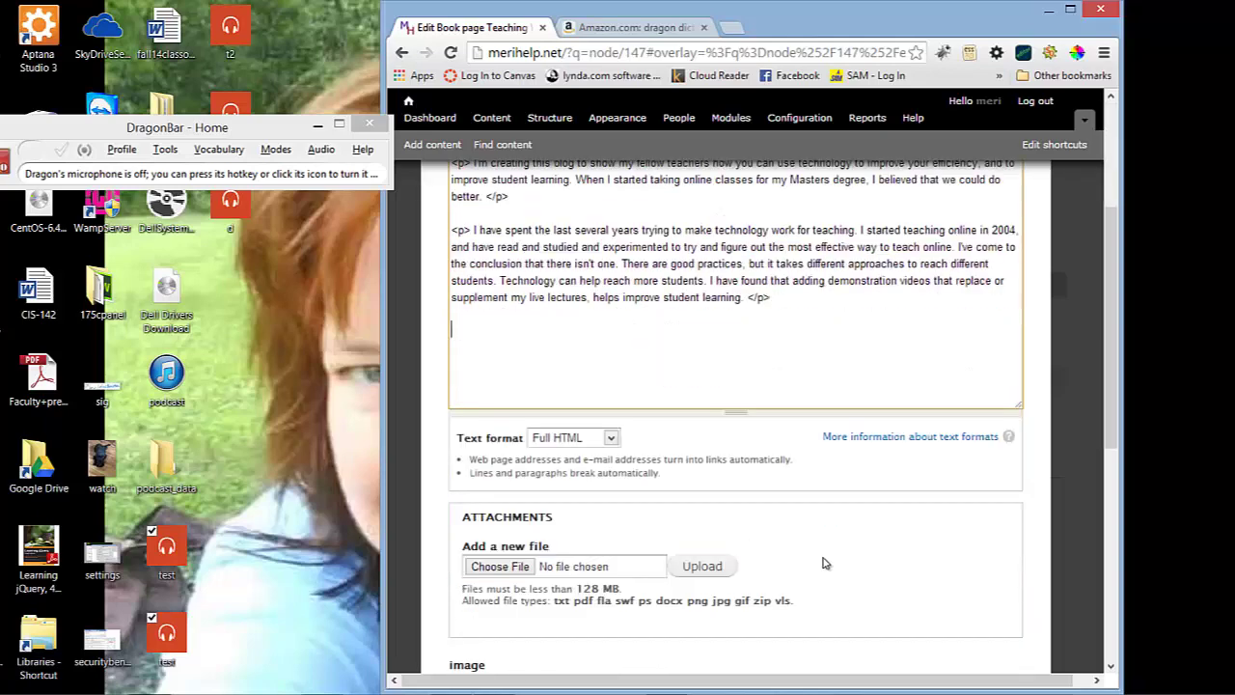
scroll(825, 562, down, 3)
scroll(825, 562, down, 3)
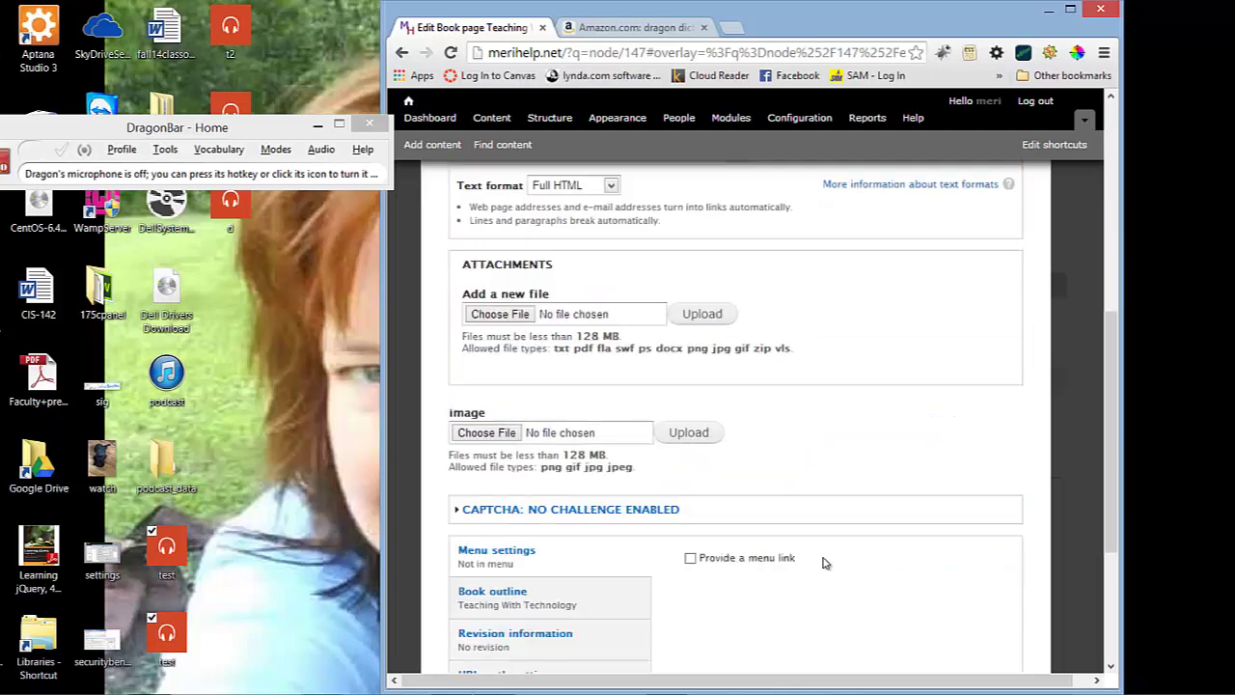
scroll(825, 562, up, 6)
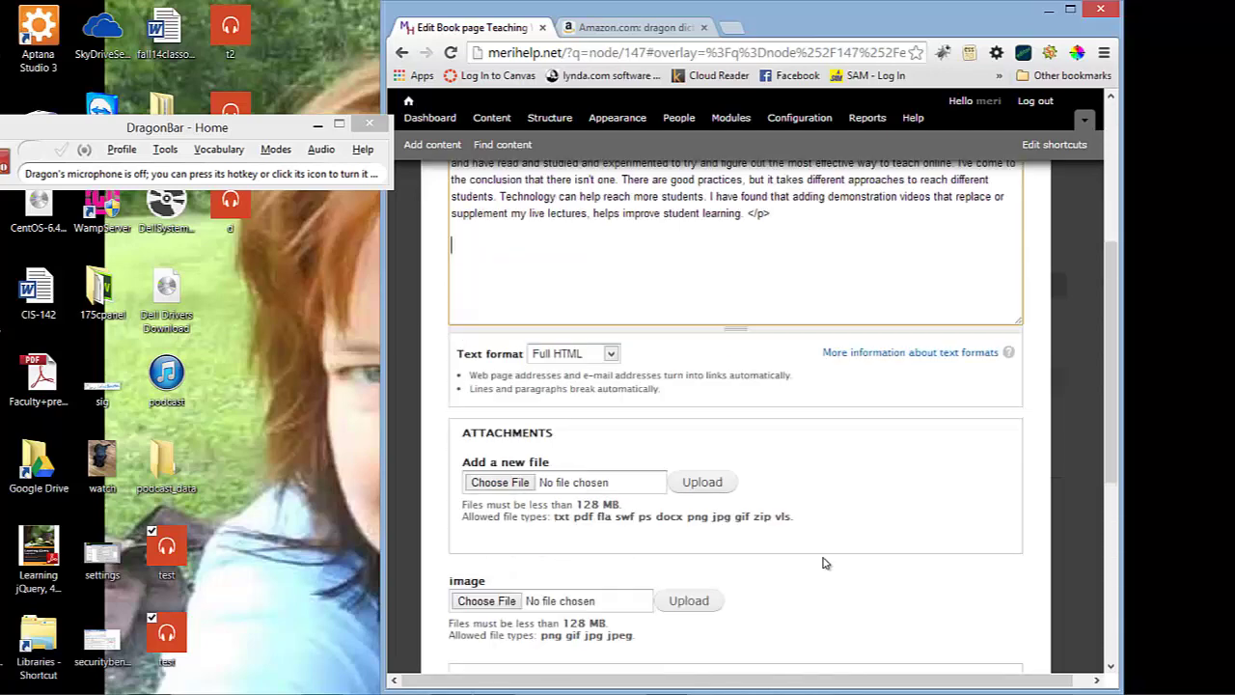
scroll(825, 563, down, 1)
scroll(825, 562, down, 5)
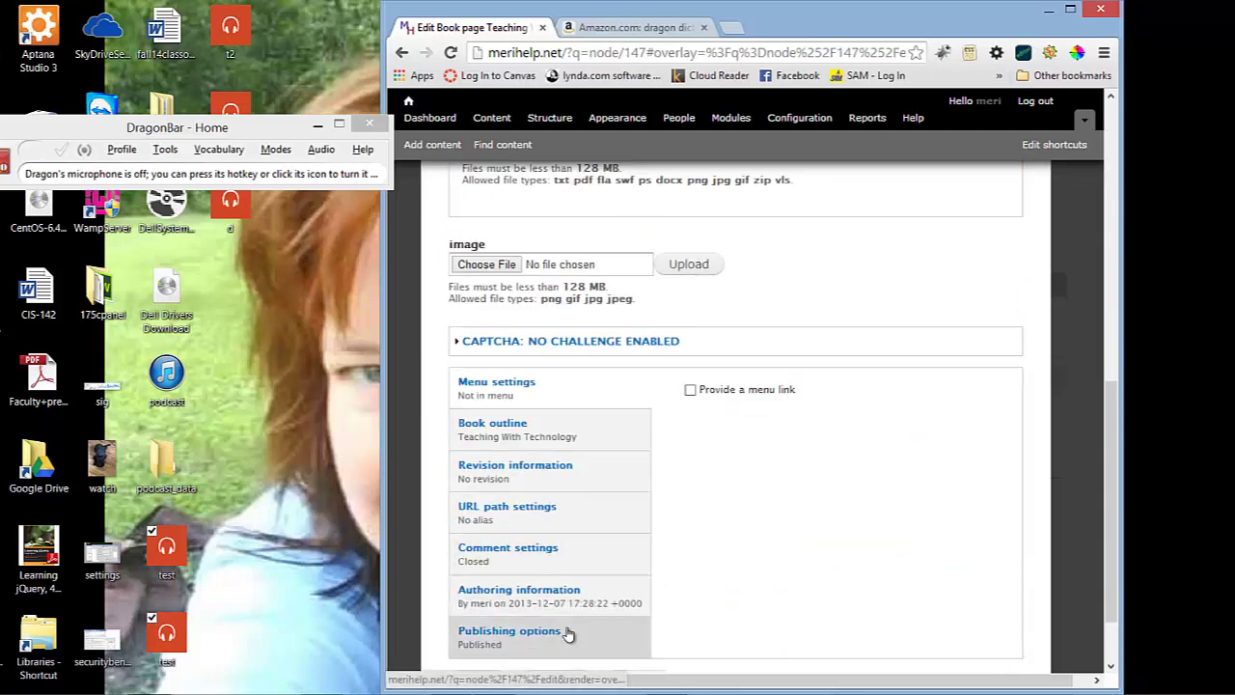
click(518, 628)
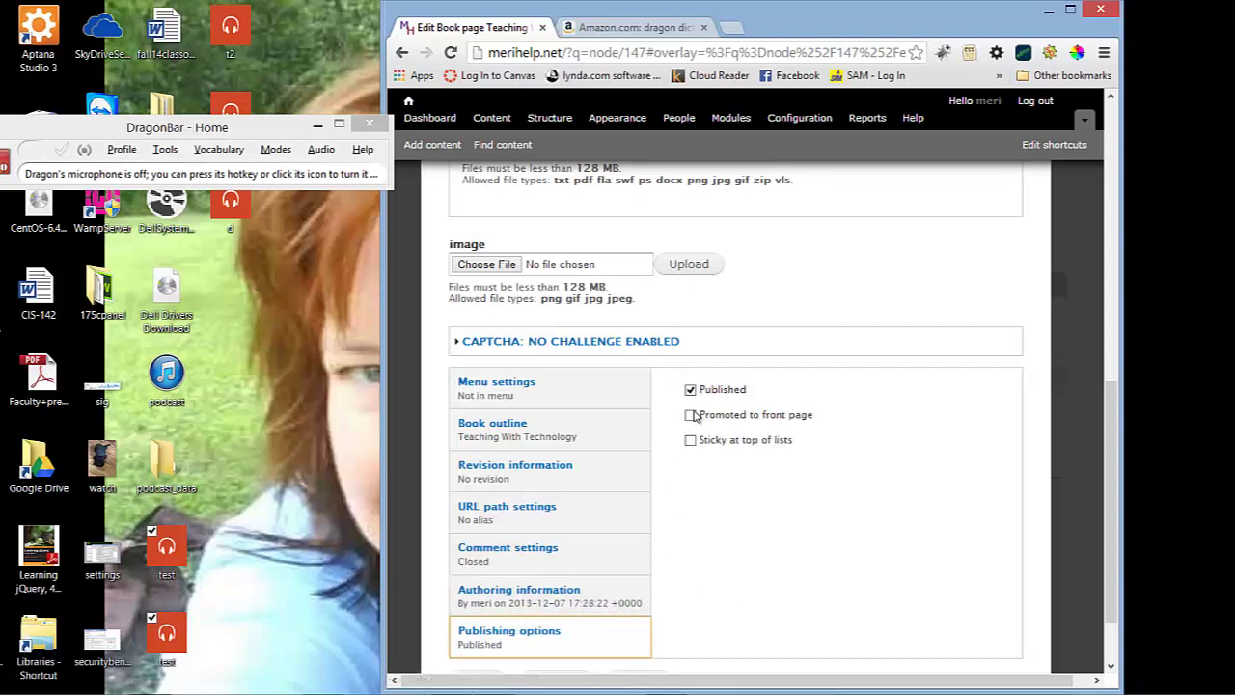
click(690, 416)
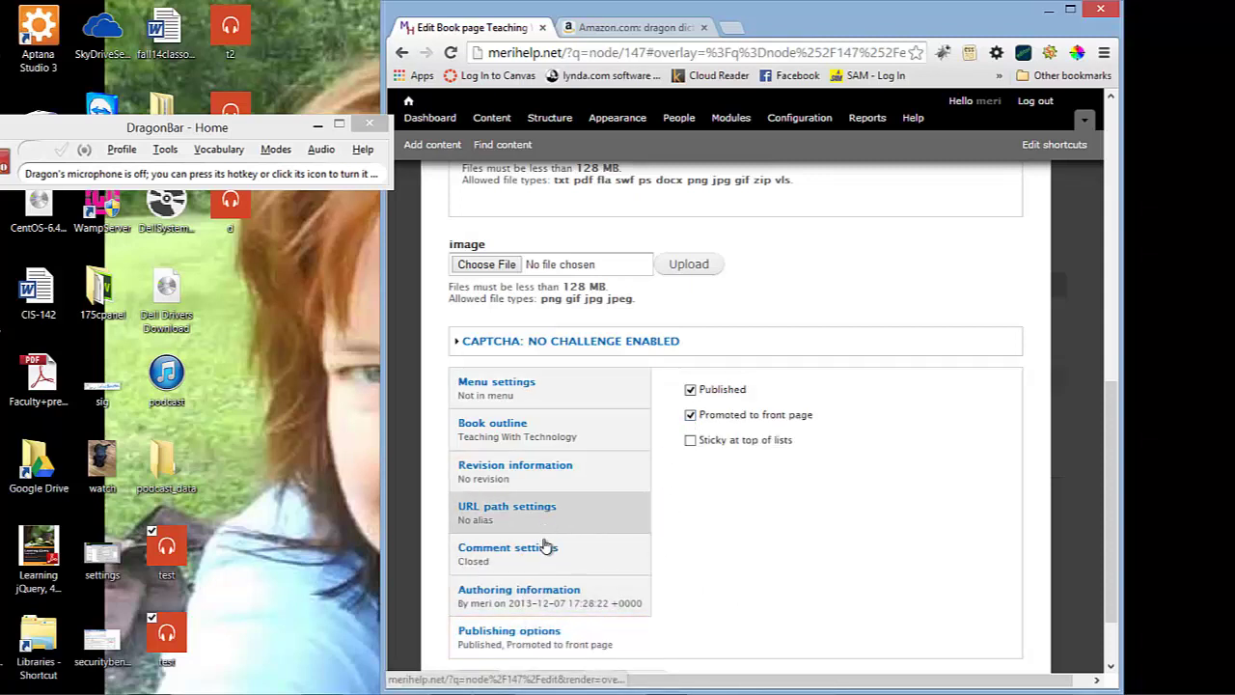
Save the 'Teaching With Technology' book page and review its three paragraphs.
scroll(713, 523, down, 1)
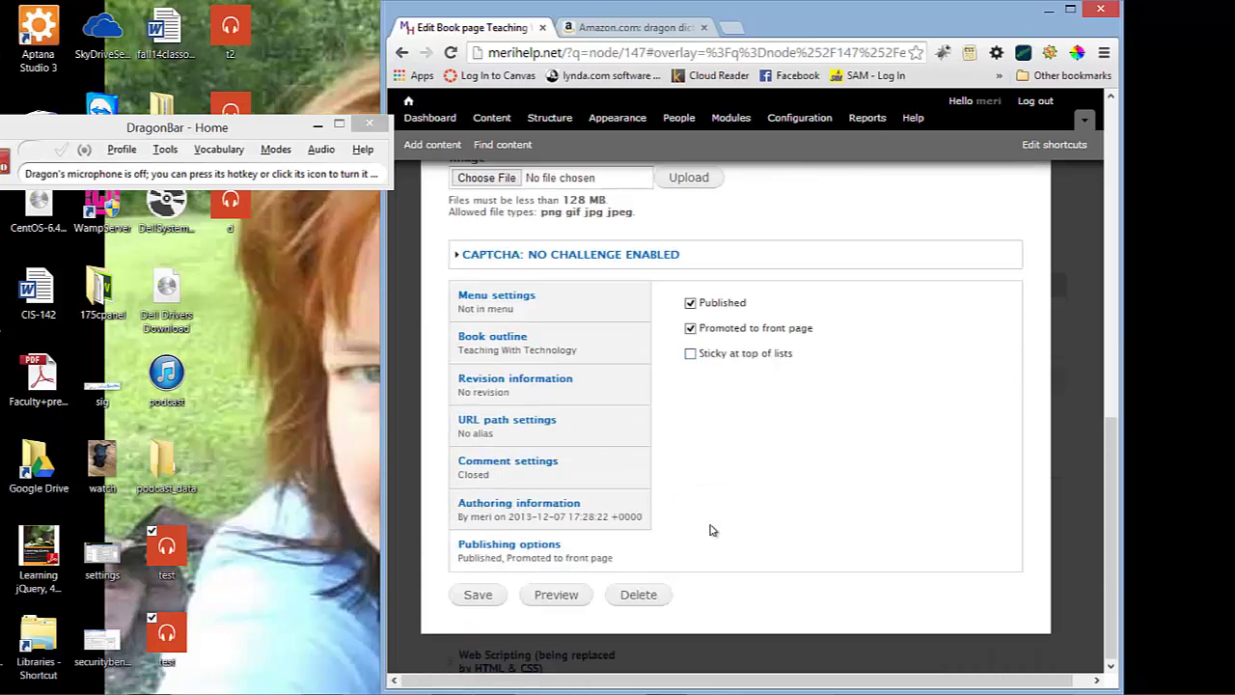
click(475, 594)
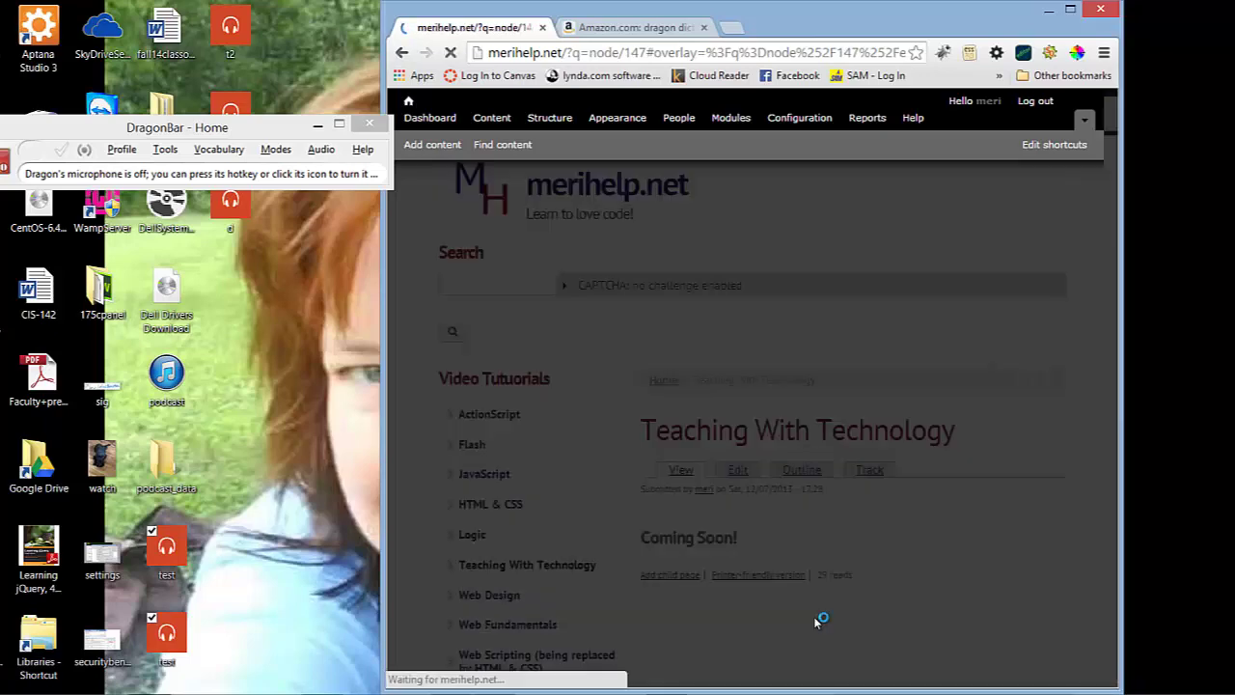
scroll(816, 598, down, 3)
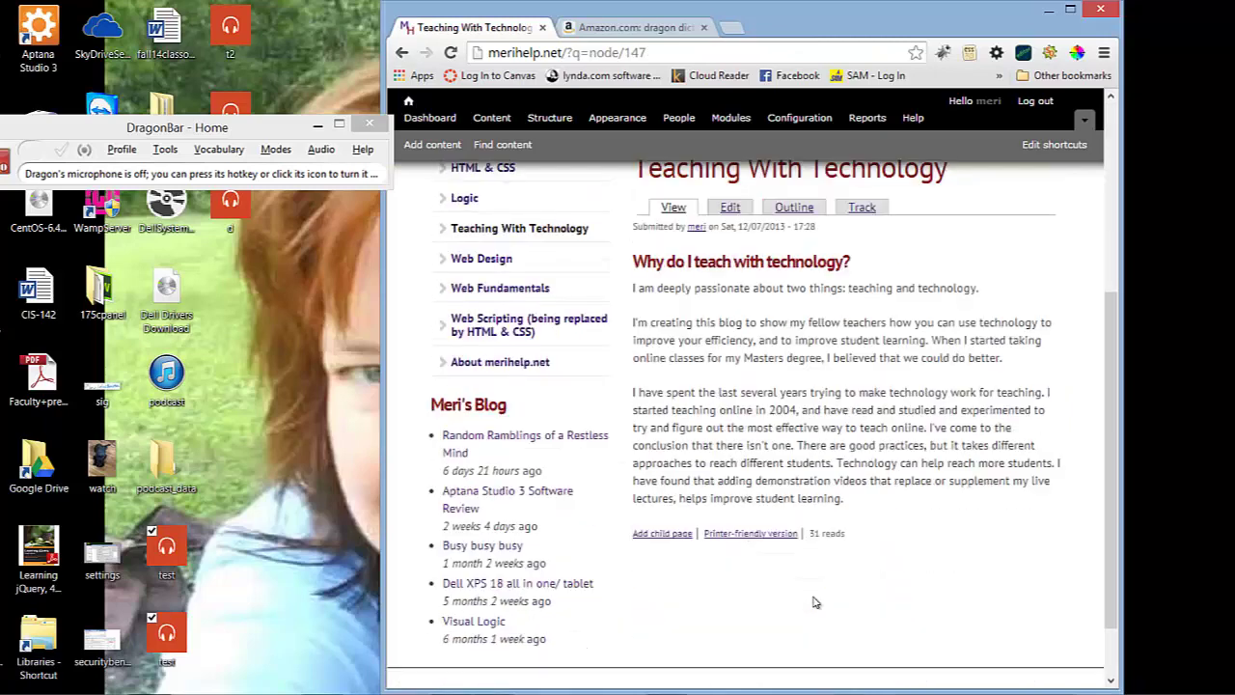
scroll(815, 598, up, 1)
scroll(816, 598, down, 1)
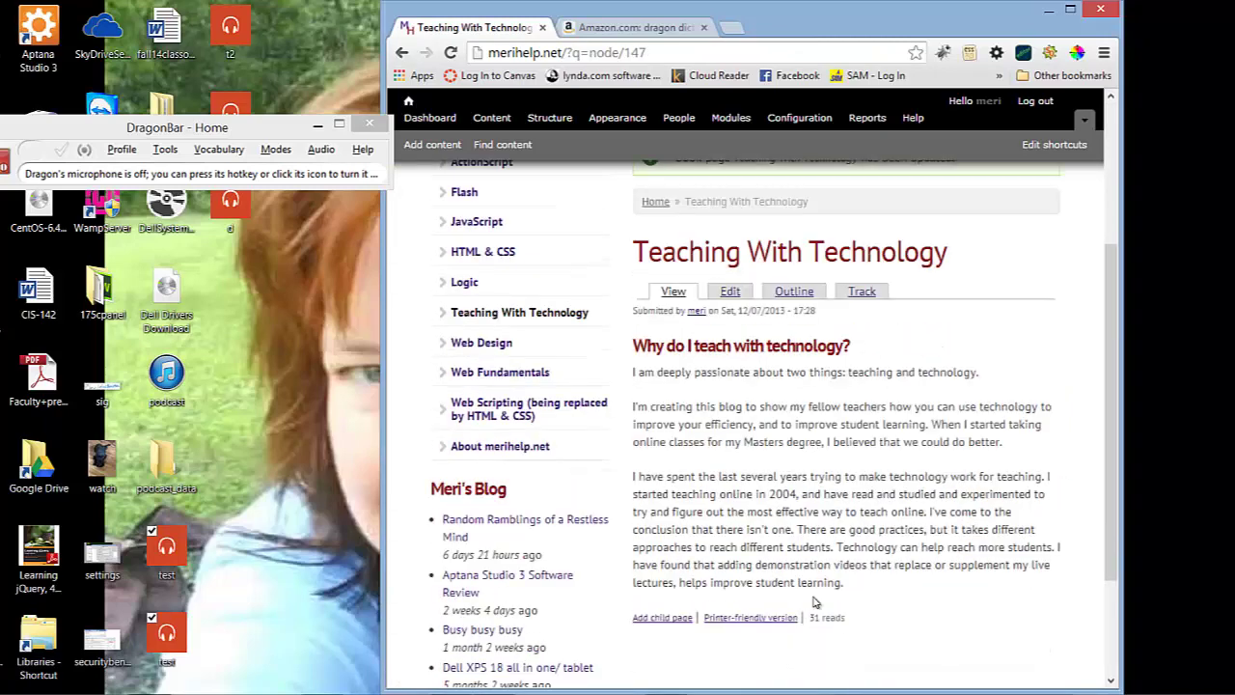